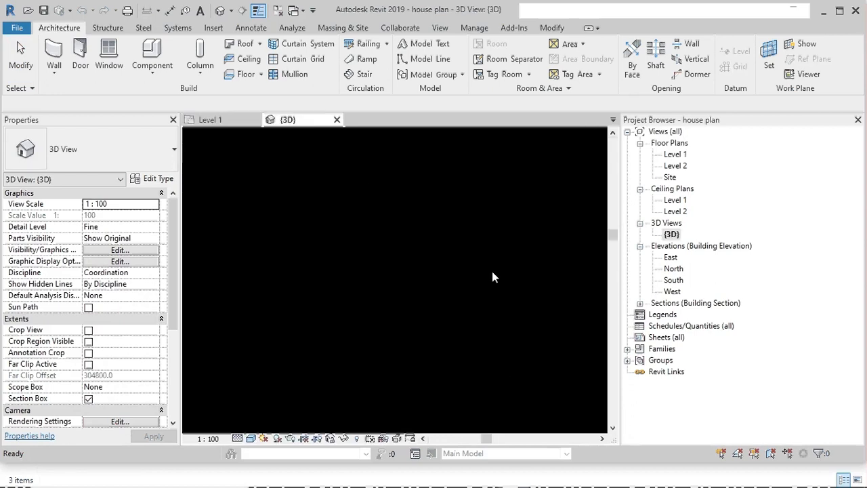
- Turn off the 3D view's section box and bring the whole building and site into view
click(88, 398)
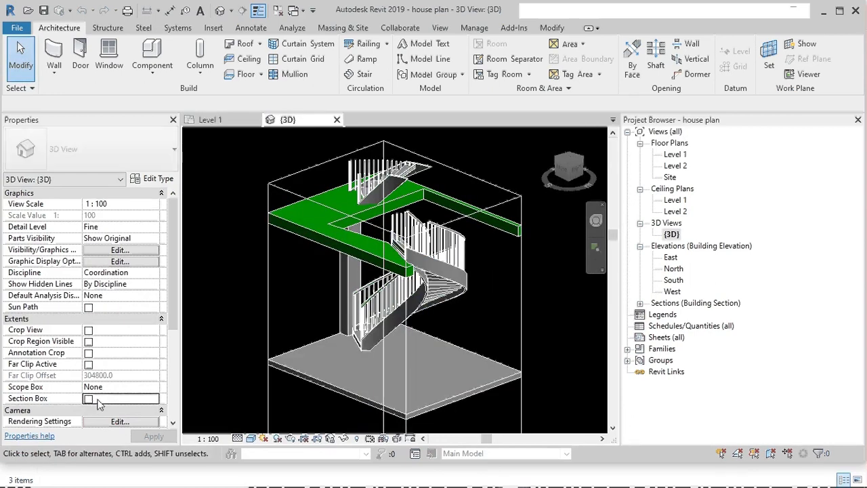
scroll(397, 217, up, 5)
scroll(483, 208, down, 8)
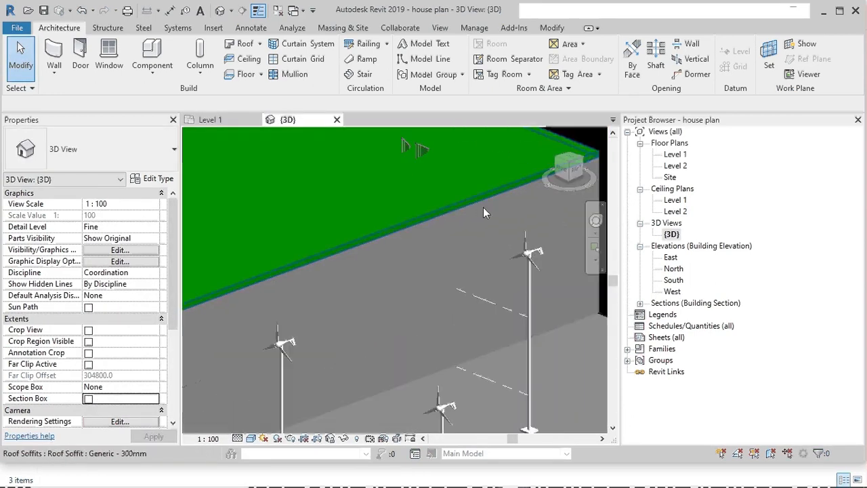
scroll(493, 212, down, 4)
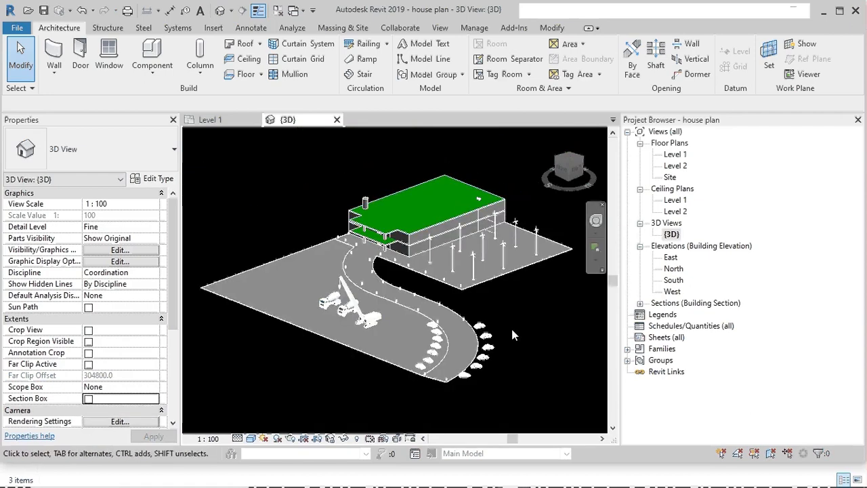
- Close the Level 1 view and hide the Project Browser and the Properties palette
click(255, 120)
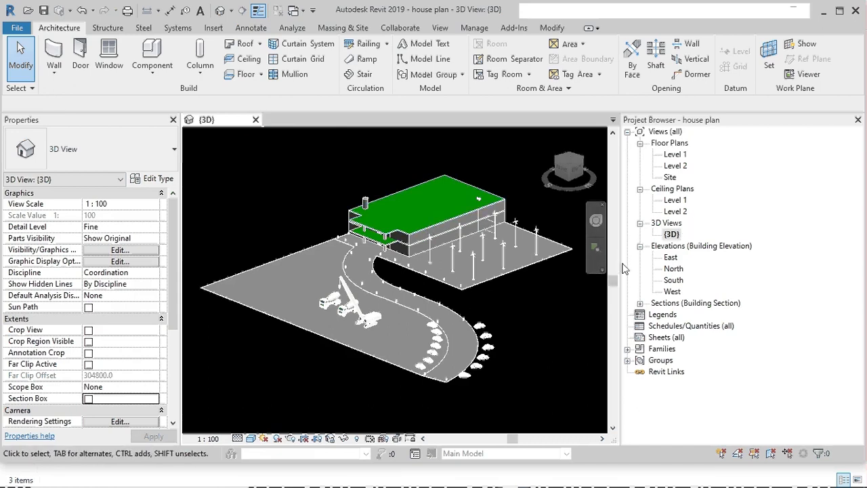
drag(620, 258, 864, 247)
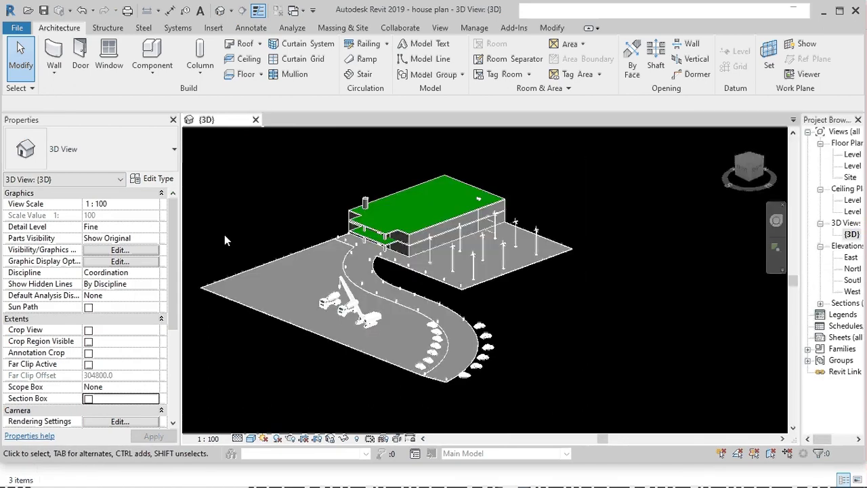
click(173, 119)
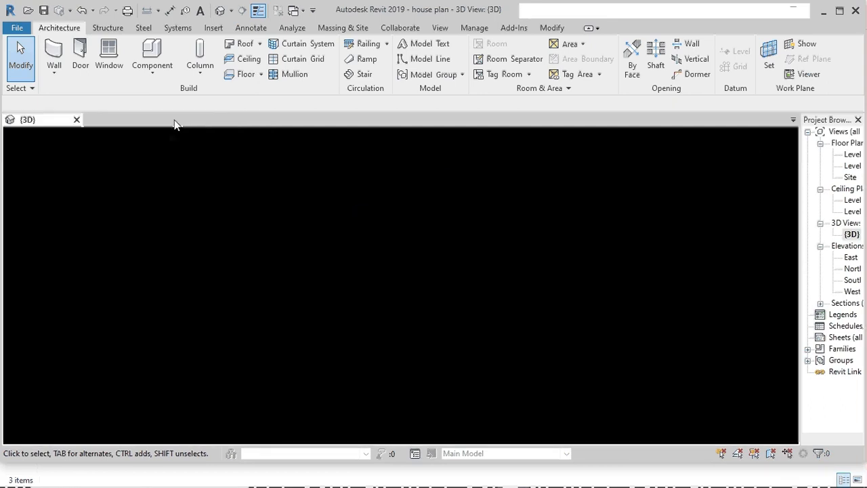
click(858, 120)
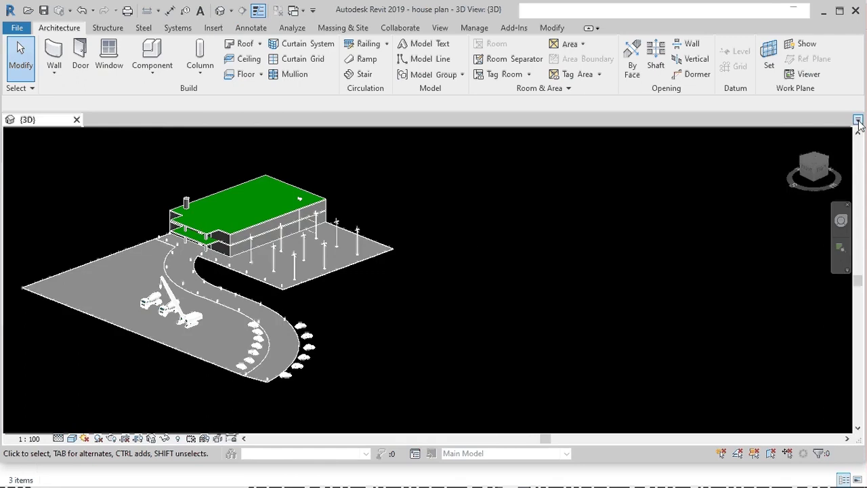
- Examine the building, curved road, construction vehicles and wind turbines in the 3D view
scroll(545, 258, down, 3)
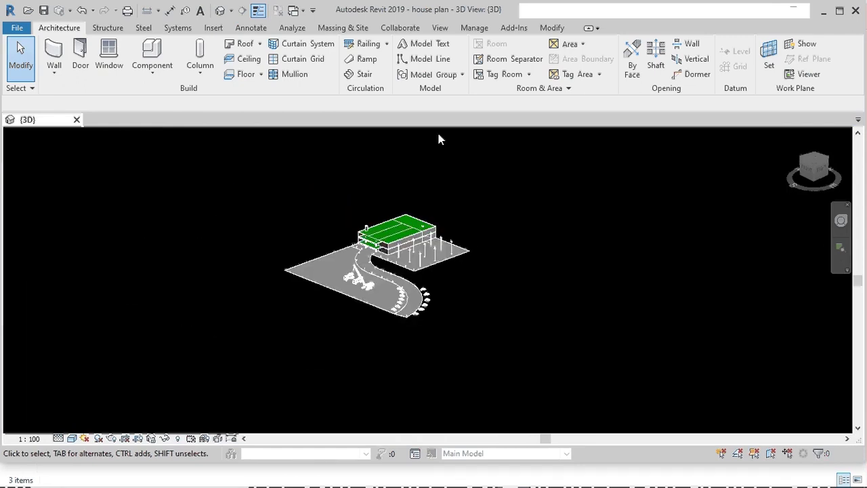
scroll(365, 243, up, 3)
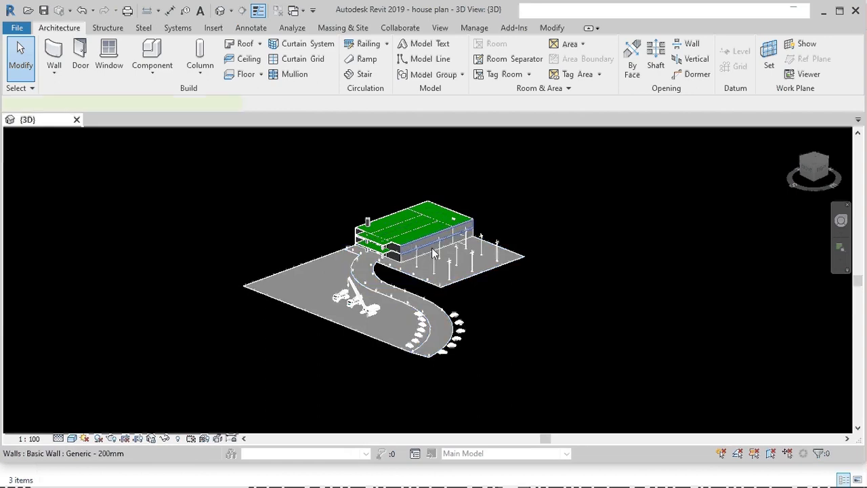
click(435, 252)
click(548, 276)
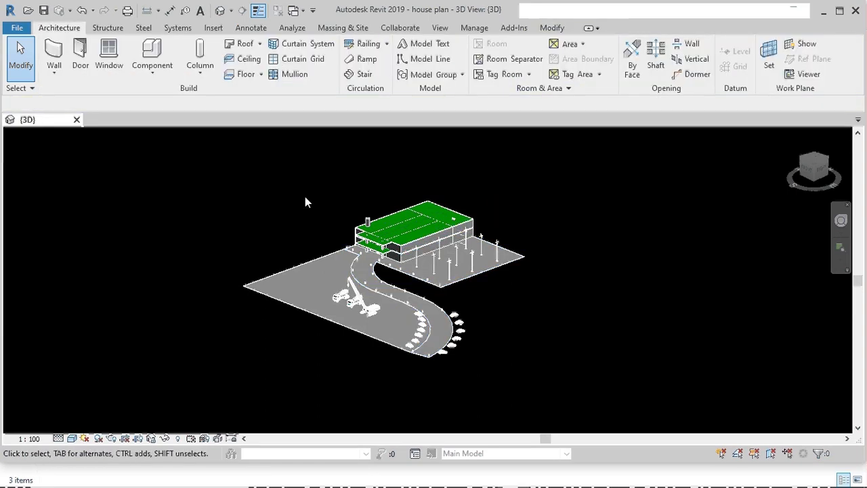
scroll(346, 277, up, 5)
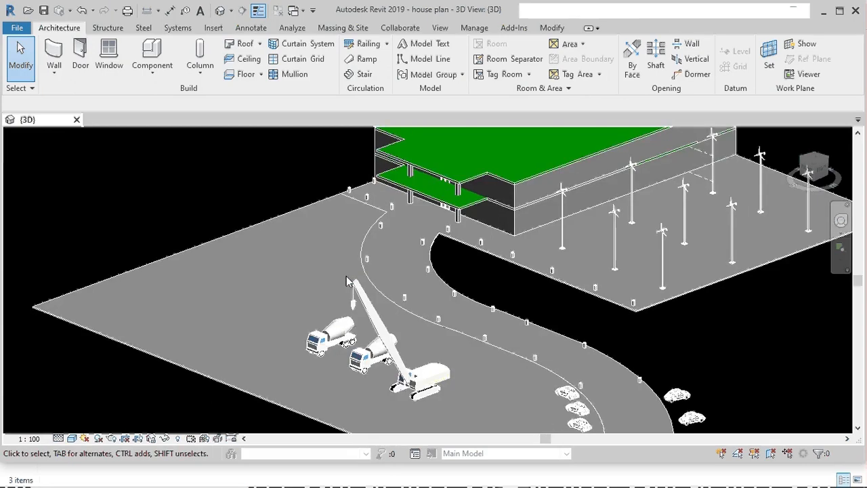
scroll(346, 276, down, 4)
click(841, 220)
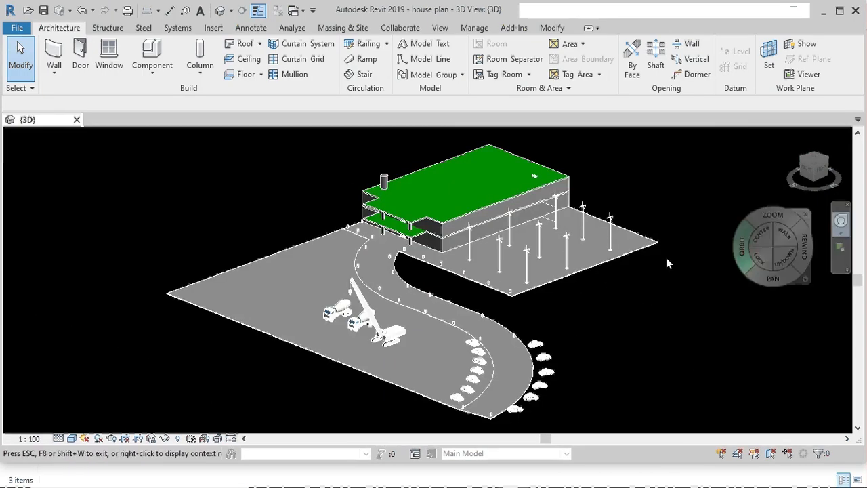
drag(504, 261, 644, 294)
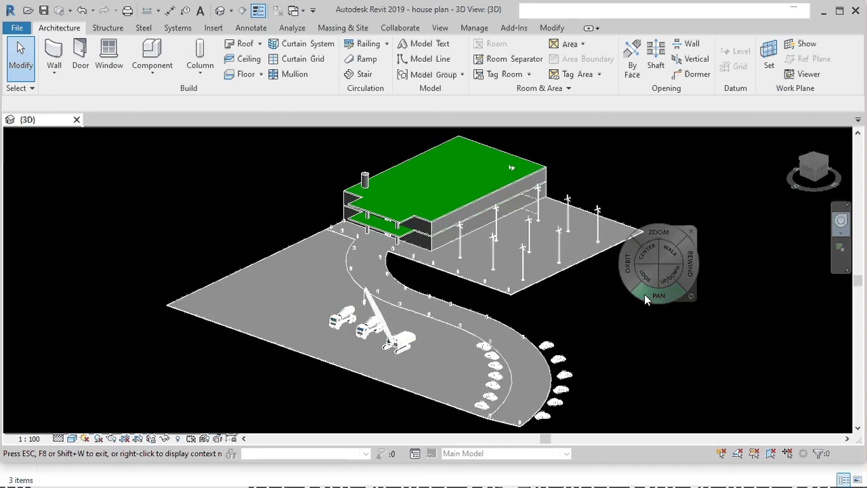
click(691, 231)
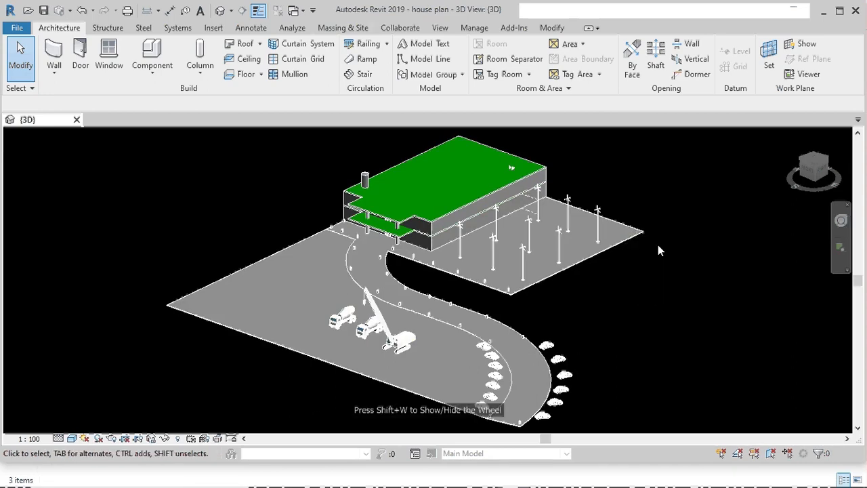
- Start a Navisworks 2019 export of the 3D view and name the file HOUSE PLAN
click(513, 28)
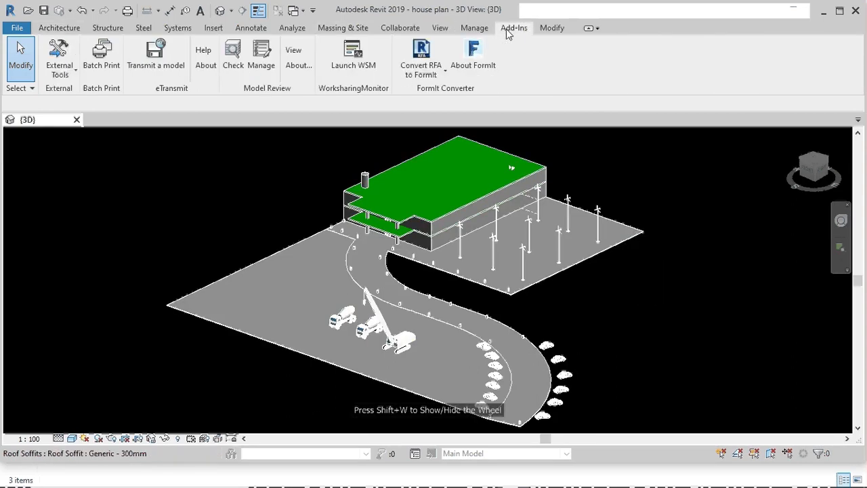
click(74, 74)
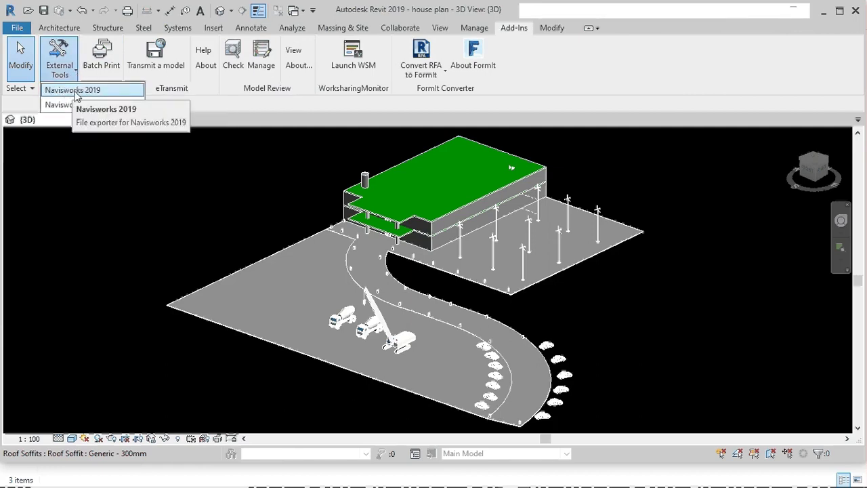
click(78, 94)
click(74, 72)
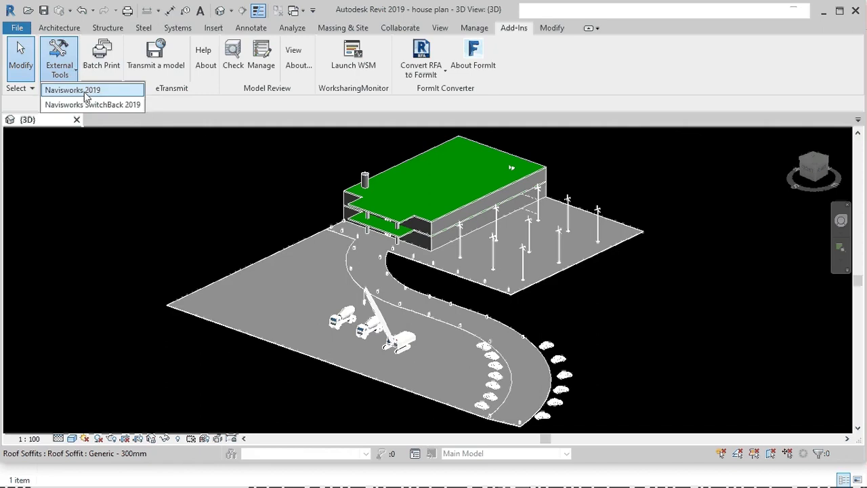
click(86, 96)
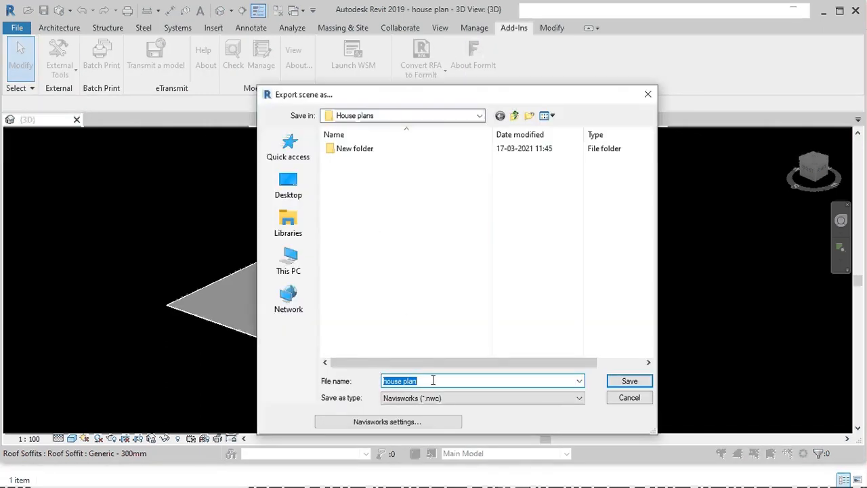
text(HOUSE PLAN)
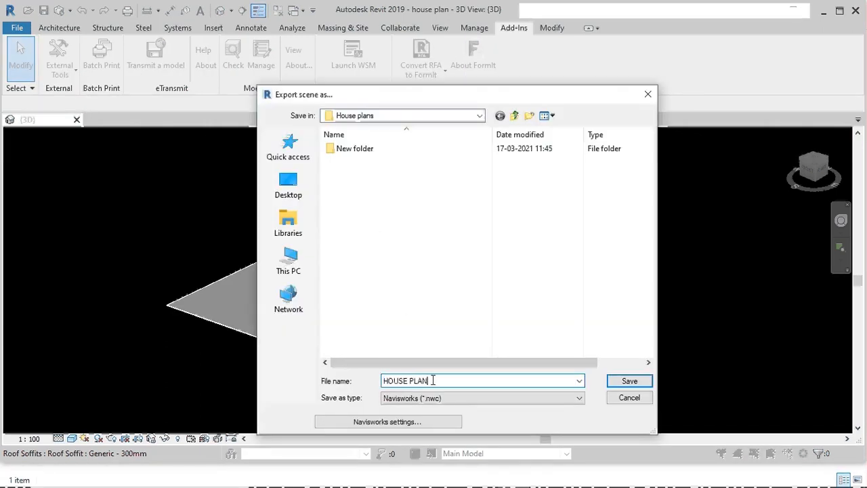
- Enable reduced precision for normals and colors in both the NWD and NWC settings of the Navisworks exporter
click(411, 423)
click(368, 164)
click(368, 178)
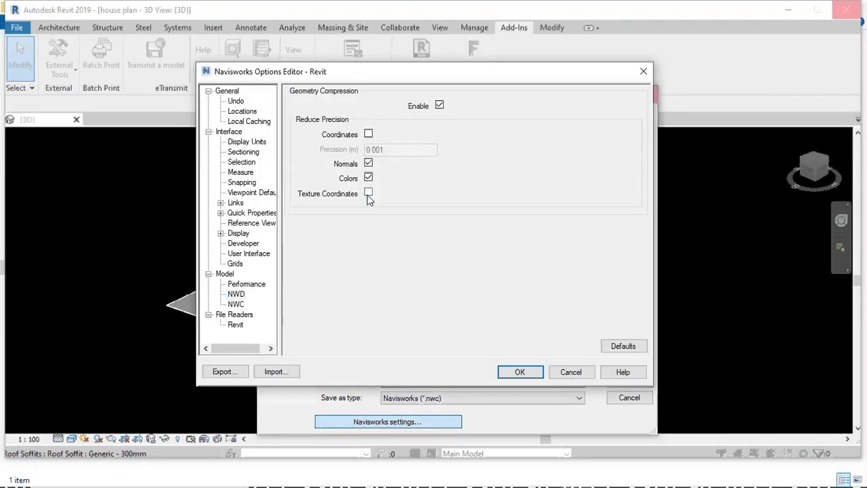
click(236, 304)
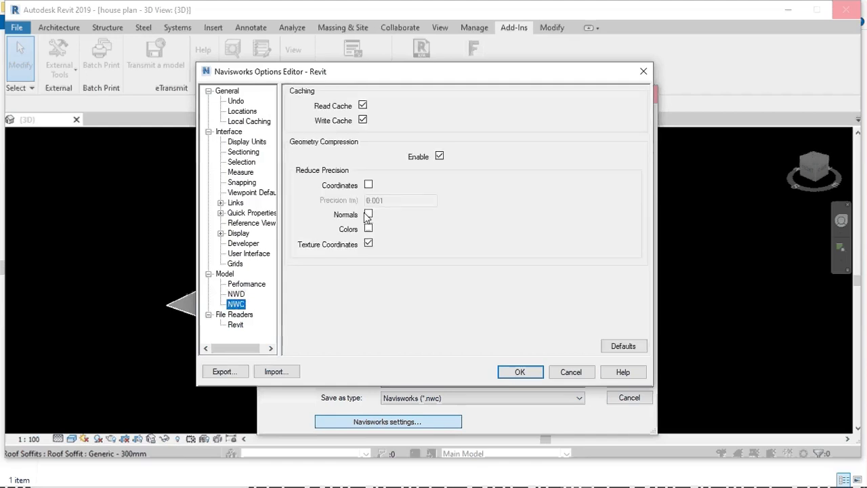
click(368, 213)
click(368, 228)
- Turn off conversion of construction parts, lights, linked CAD formats and linked files in the Revit file reader settings
click(237, 326)
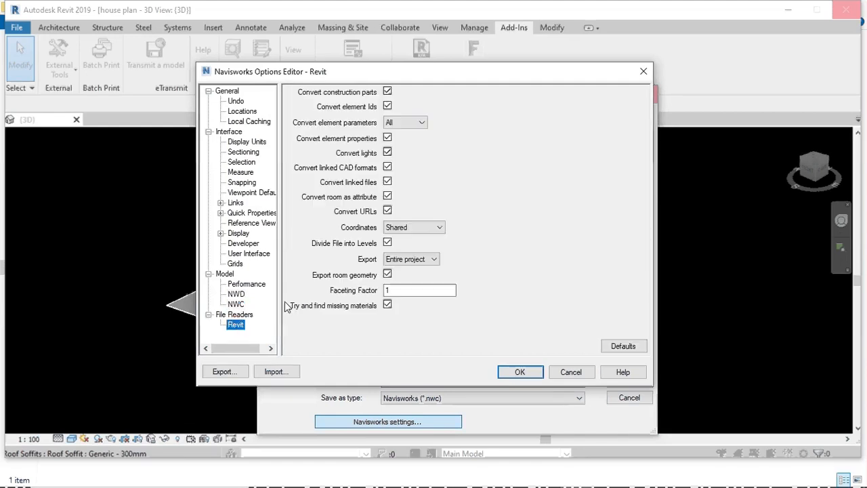
click(388, 92)
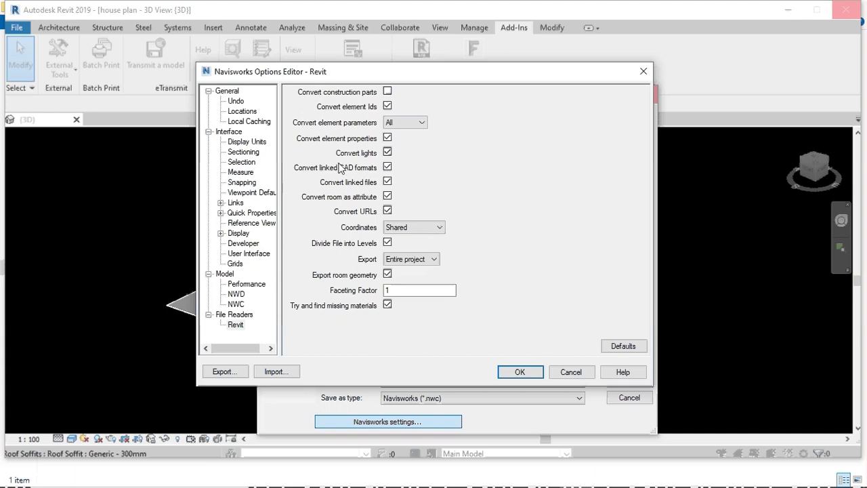
click(387, 152)
click(387, 167)
click(387, 211)
- Set the export scope to Entire project, exclude room geometry, and accept the Navisworks settings
click(422, 261)
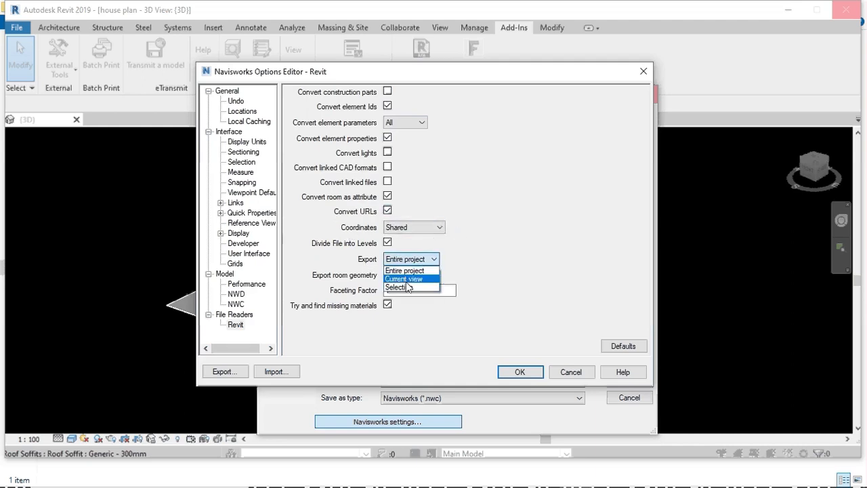
click(409, 280)
click(411, 261)
click(409, 271)
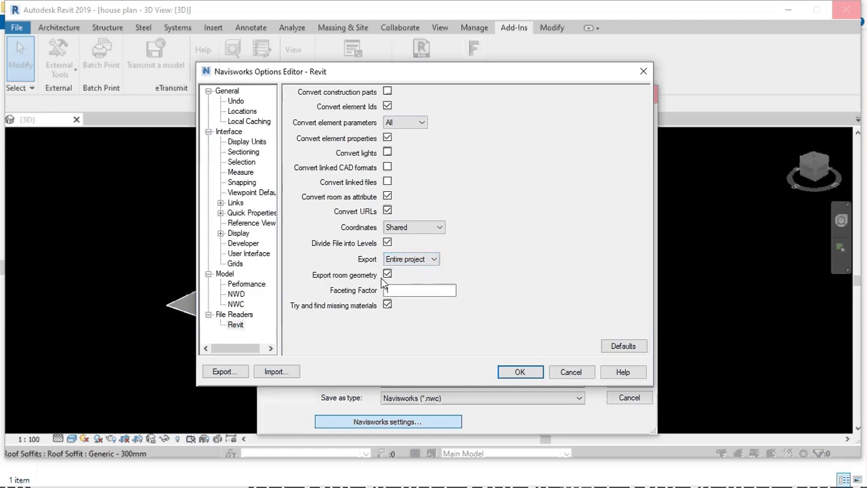
click(387, 274)
click(520, 372)
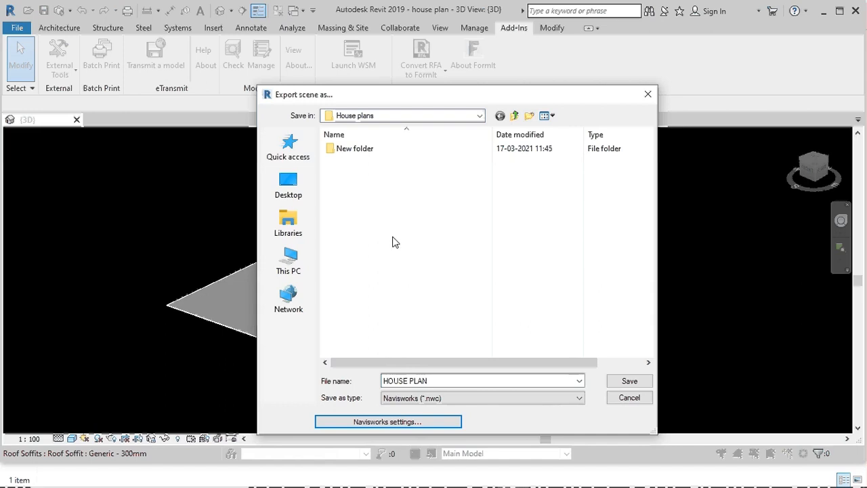
- Export the model as a Navisworks (*.nwc) file into the House plans folder
click(460, 399)
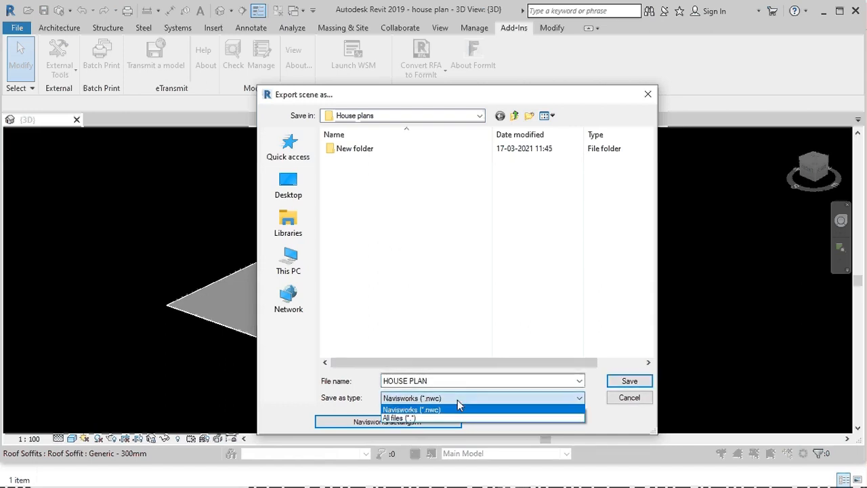
click(446, 410)
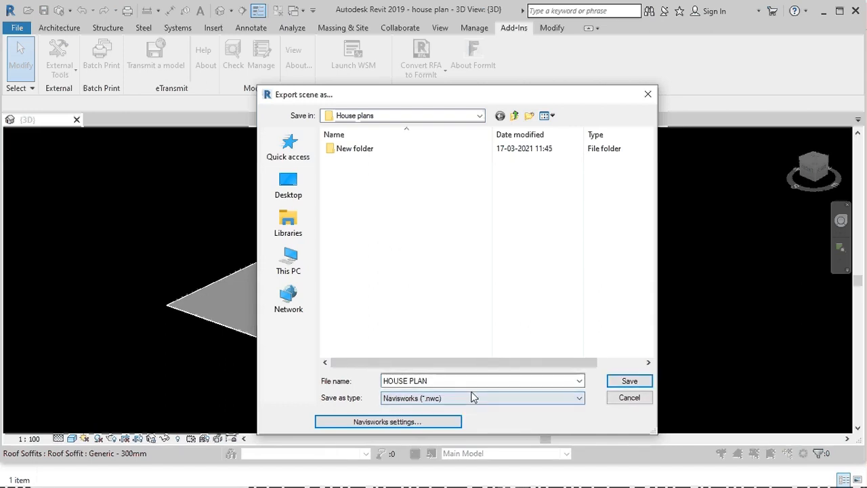
click(629, 381)
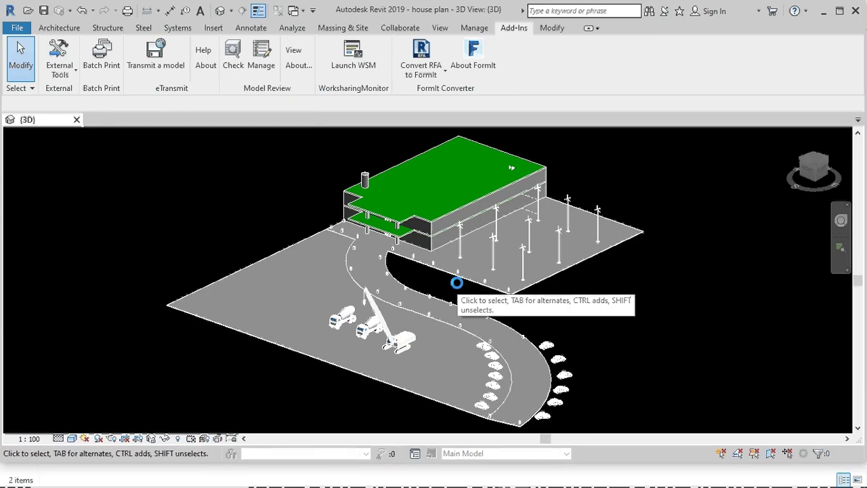
- Change the drawing area's background color to white in the graphics options
click(28, 33)
scroll(108, 291, down, 1)
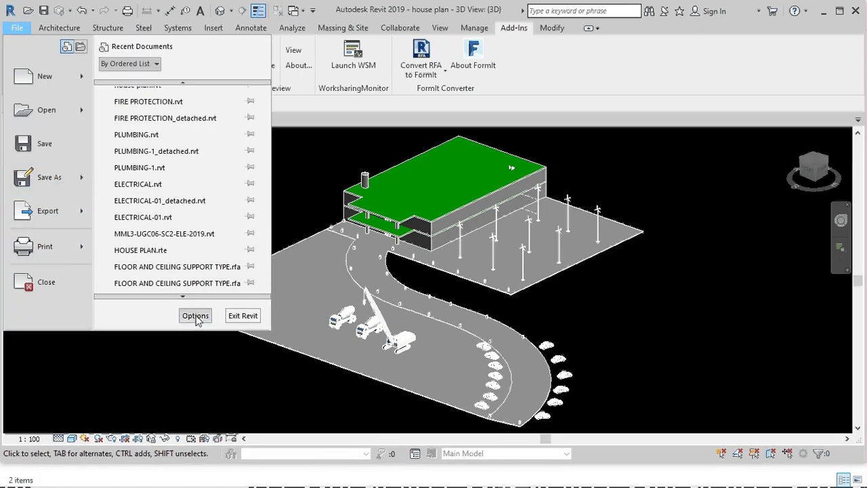
click(196, 316)
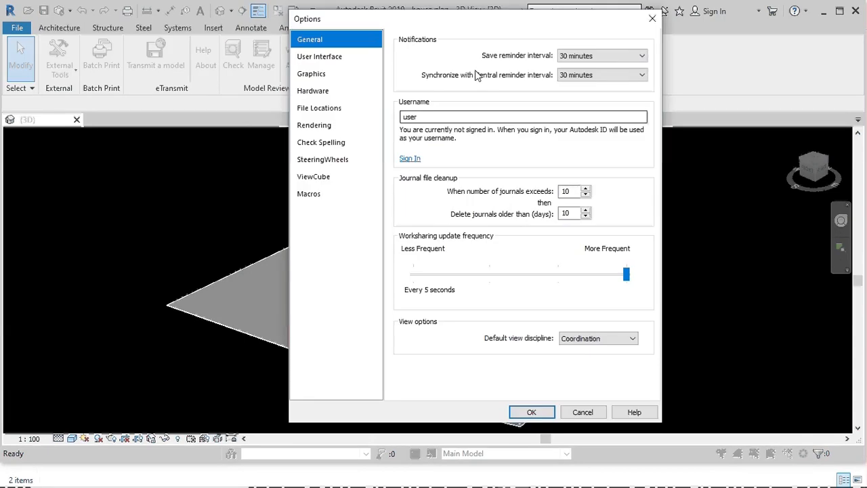
click(320, 75)
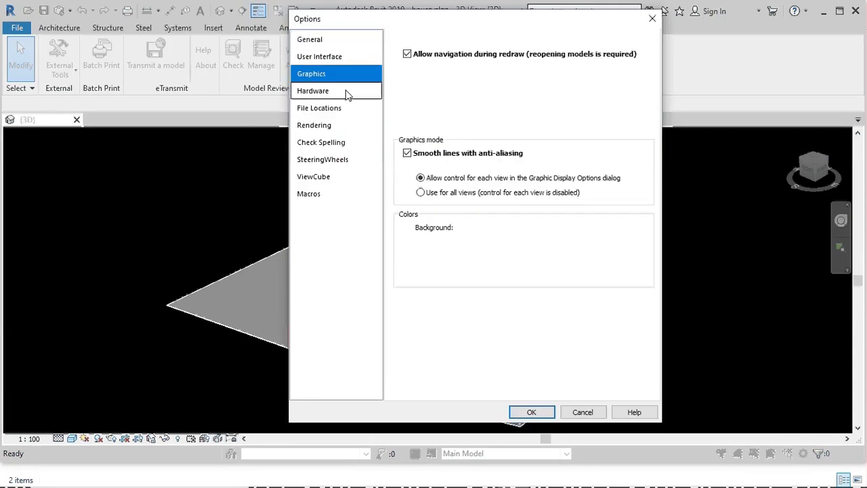
click(502, 226)
click(459, 199)
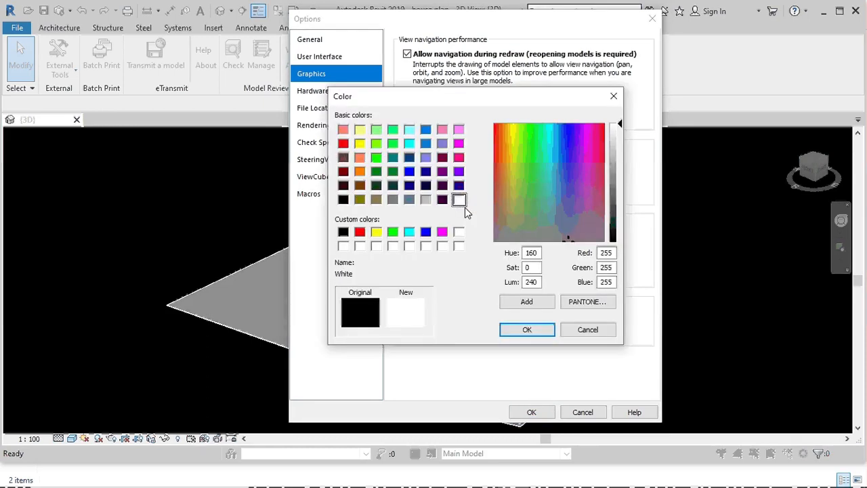
click(526, 326)
click(531, 412)
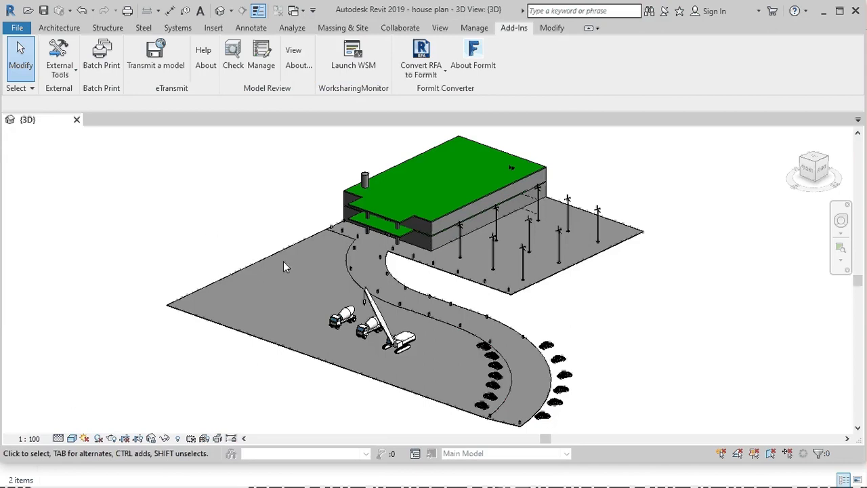
- Close the house plan project without saving it and open the ELECTRICAL project from the students folder
click(77, 120)
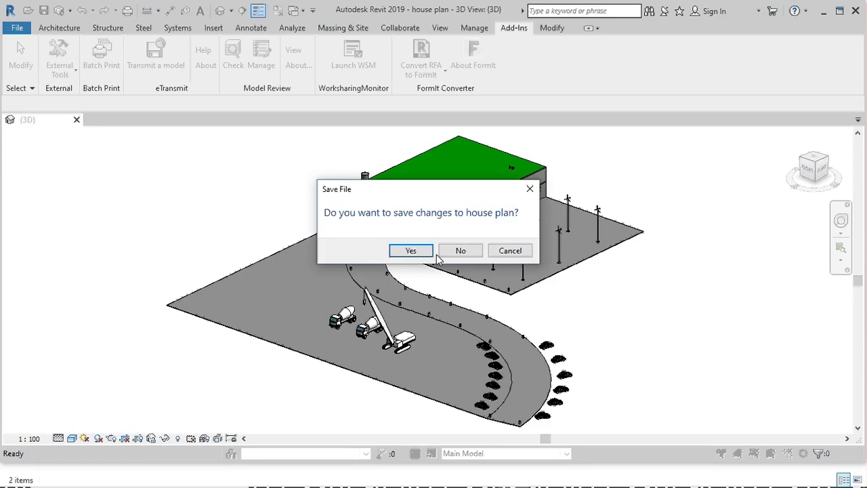
click(461, 252)
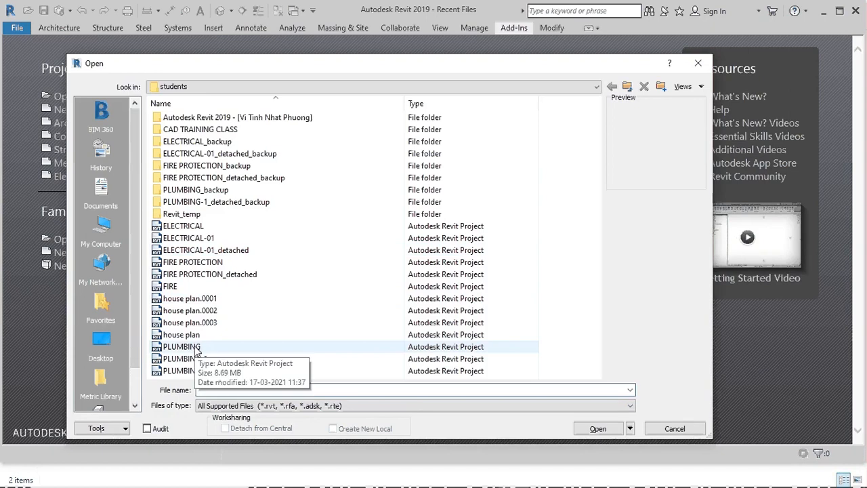
click(189, 230)
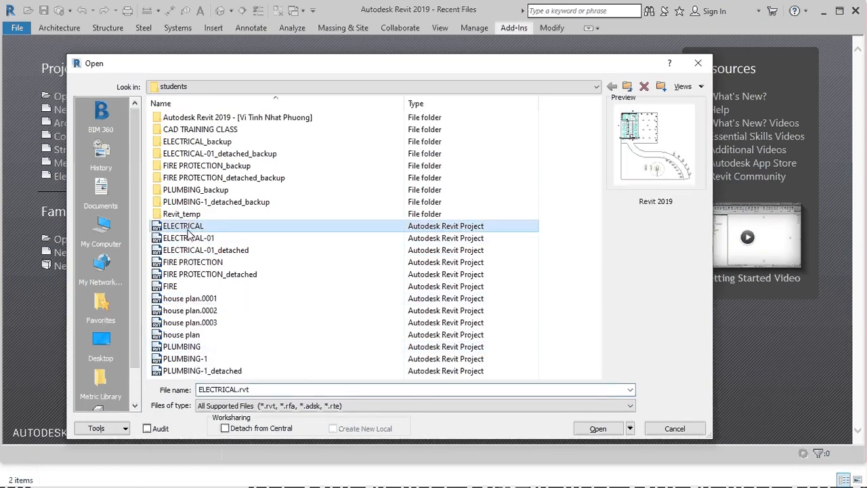
click(594, 427)
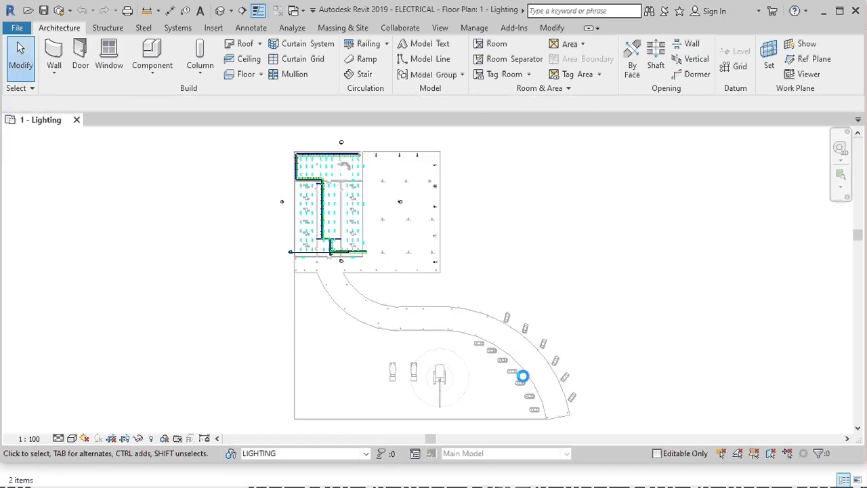
- Isolate the building's electrical elements from the Lighting plan in a 3D view with a selection box, and show the properties
scroll(301, 193, up, 2)
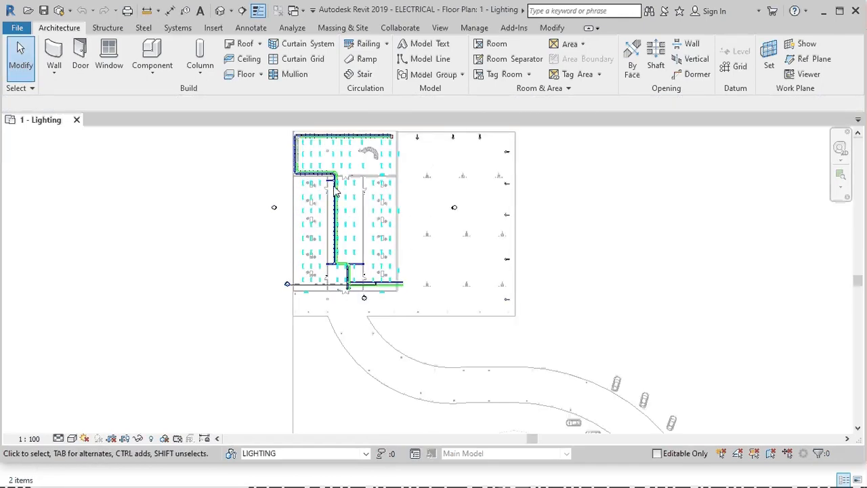
scroll(335, 192, up, 5)
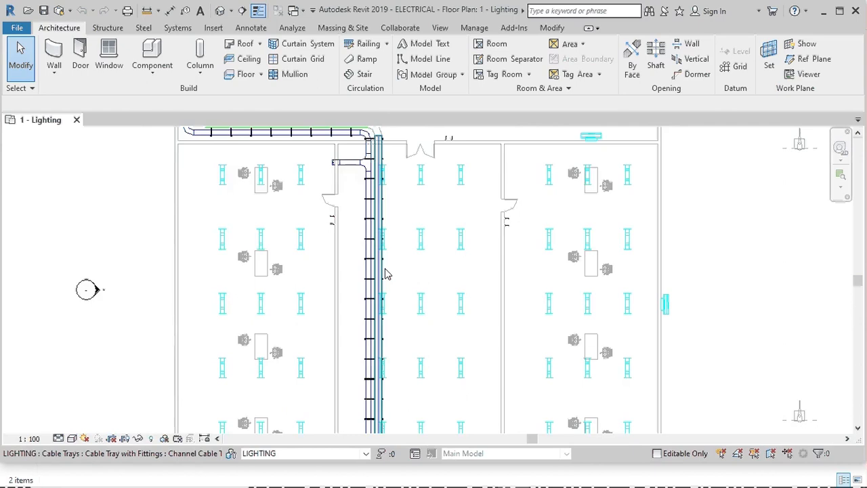
scroll(385, 274, down, 2)
scroll(385, 274, down, 3)
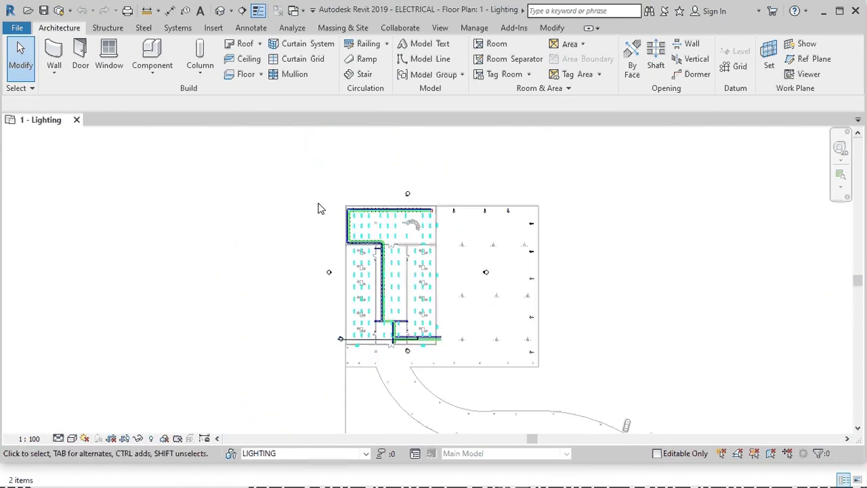
drag(295, 184, 480, 369)
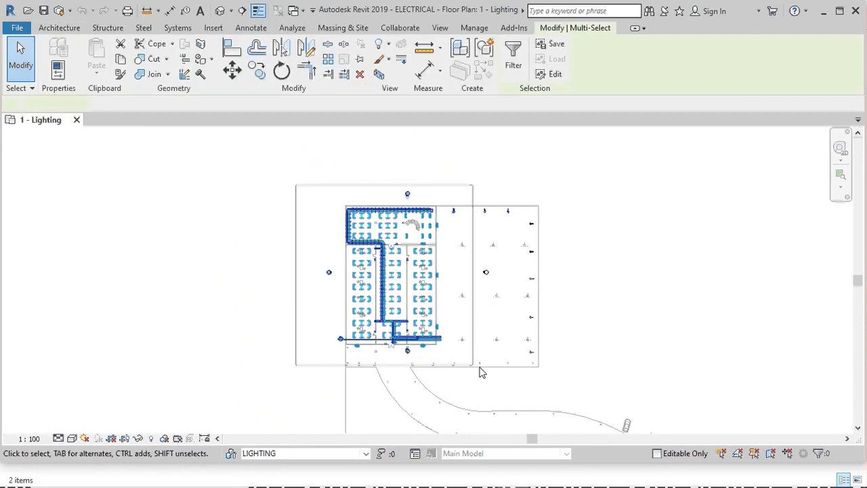
click(378, 73)
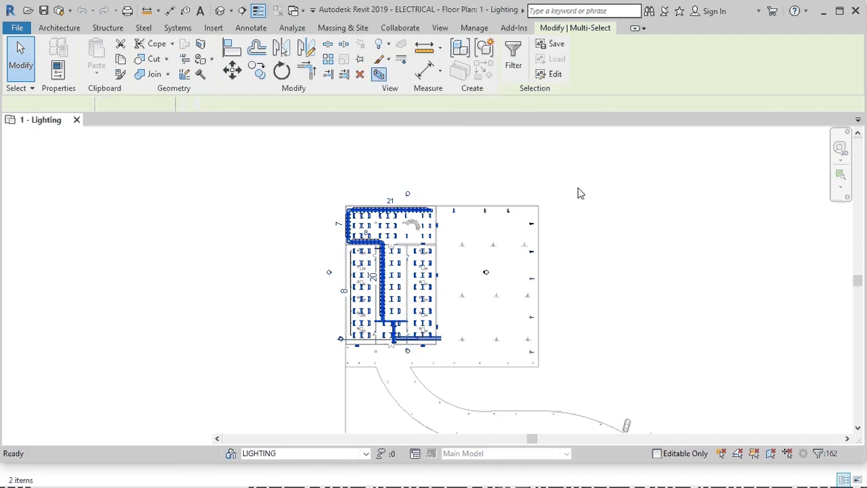
key(3)
key(d)
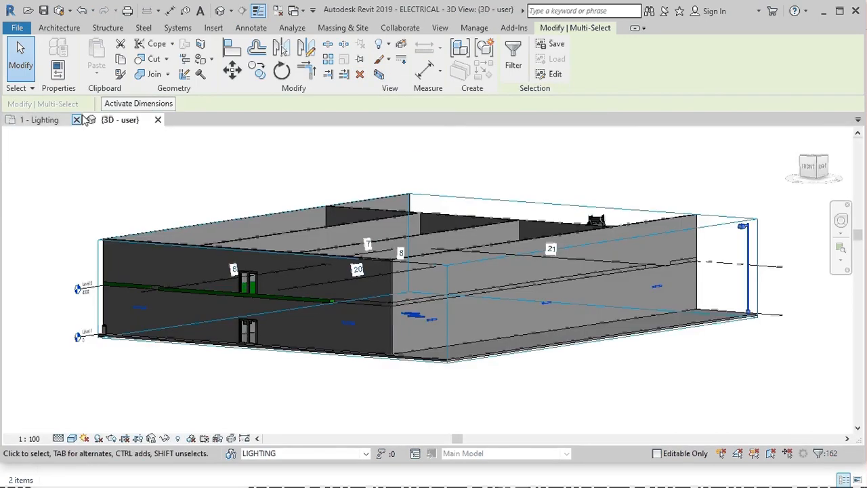
click(59, 74)
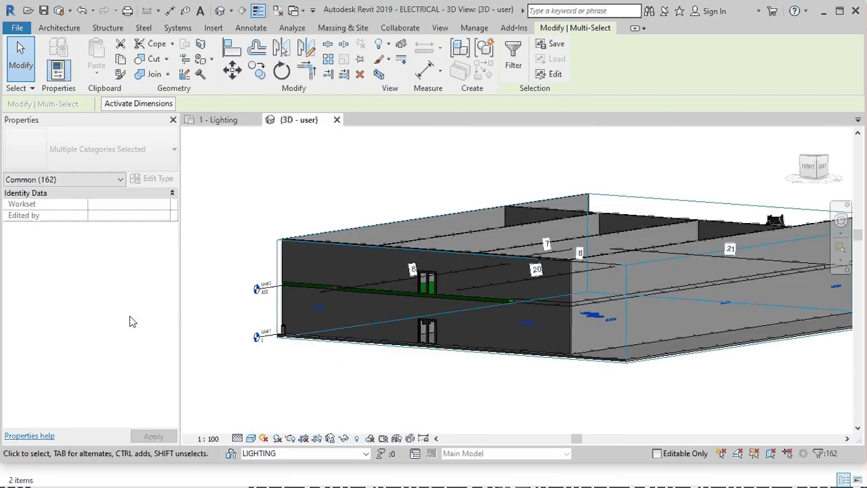
- Pull the section box's front face inward and examine the lights and cable trays inside the building
click(600, 194)
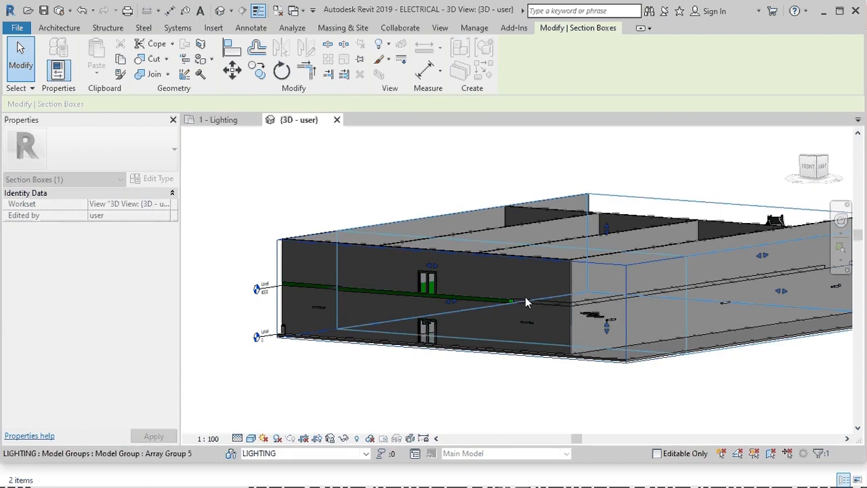
click(841, 220)
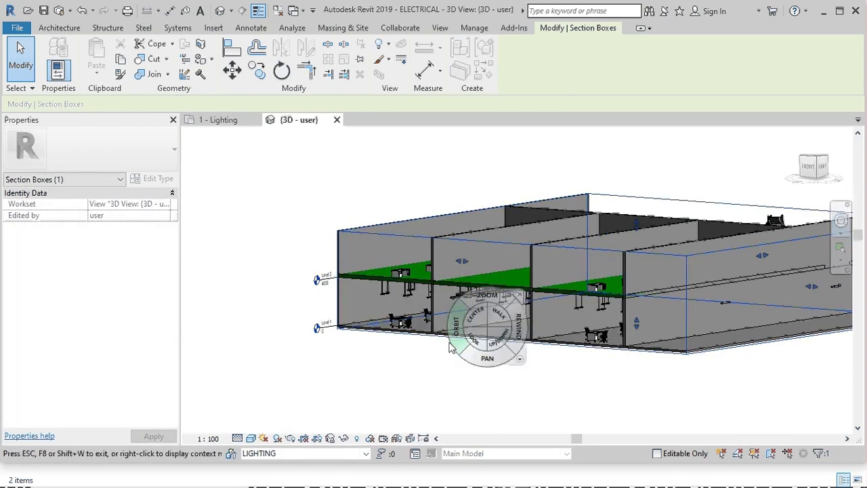
mouse_move(453, 339)
mouse_down()
mouse_move(479, 321)
mouse_move(545, 328)
mouse_move(535, 320)
mouse_move(578, 306)
mouse_move(536, 322)
mouse_up()
scroll(610, 299, up, 4)
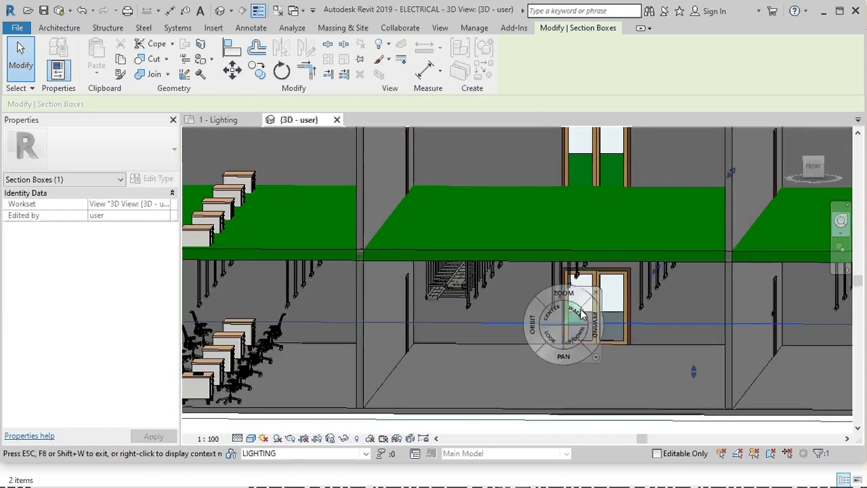
click(595, 294)
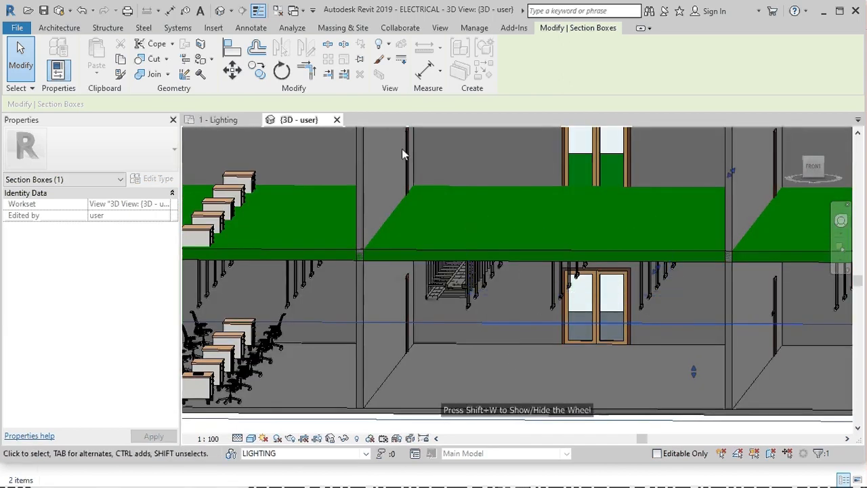
- Close the 1 - Lighting plan and turn off the section box in the 3D view
click(256, 120)
key(Escape)
scroll(441, 240, down, 3)
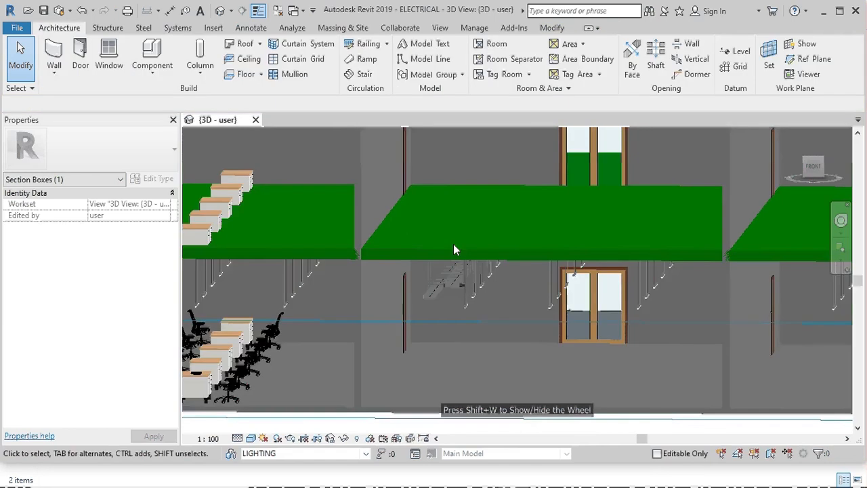
scroll(400, 292, down, 5)
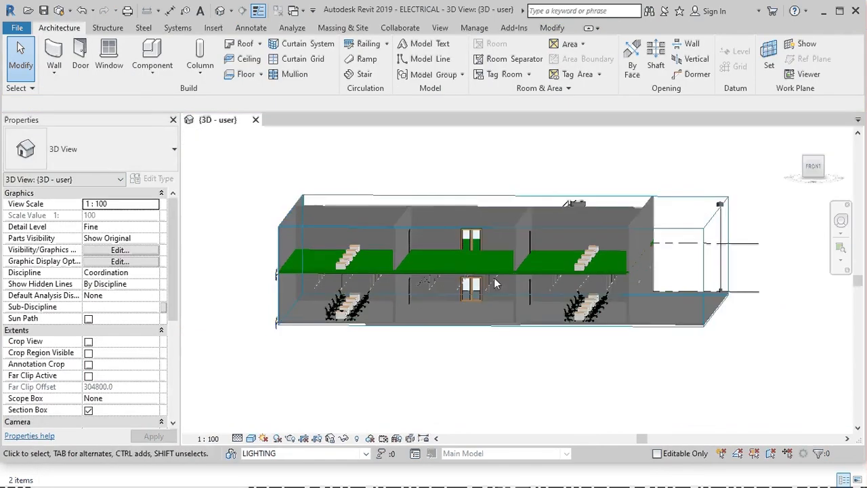
click(88, 410)
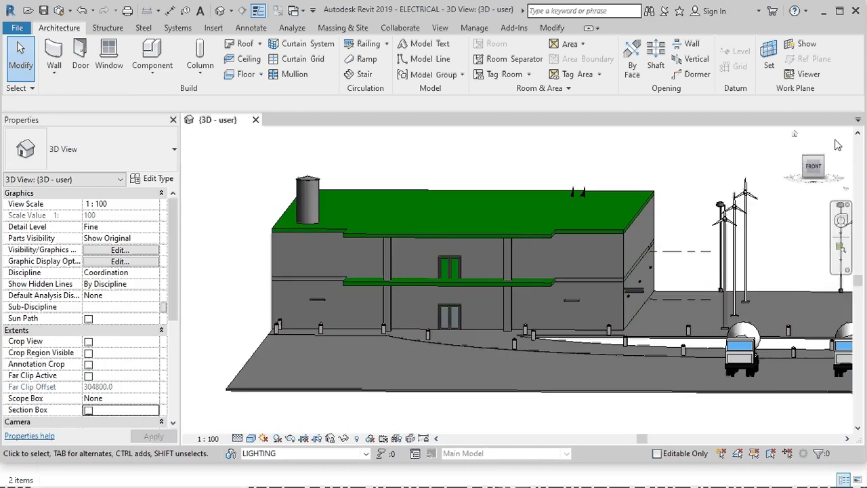
click(796, 138)
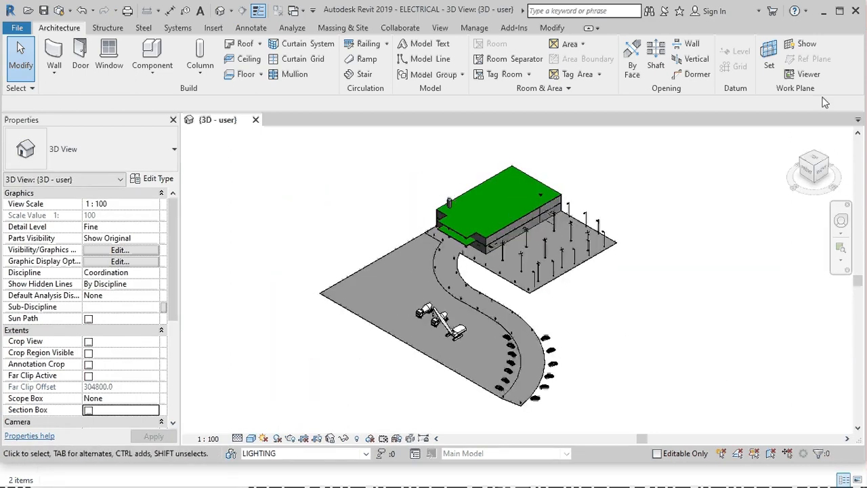
- Show the Project Browser, widen it, and expand its Revit Links branch to list the linked models
right_click(682, 188)
mouse_move(712, 385)
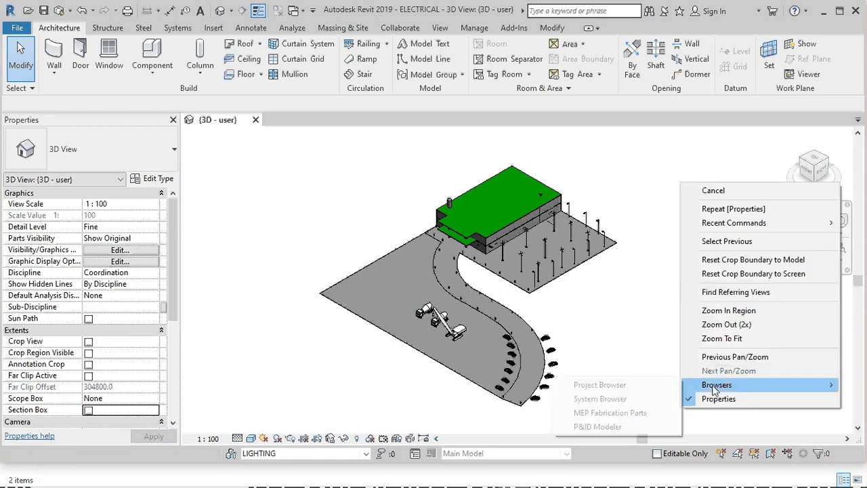
click(603, 390)
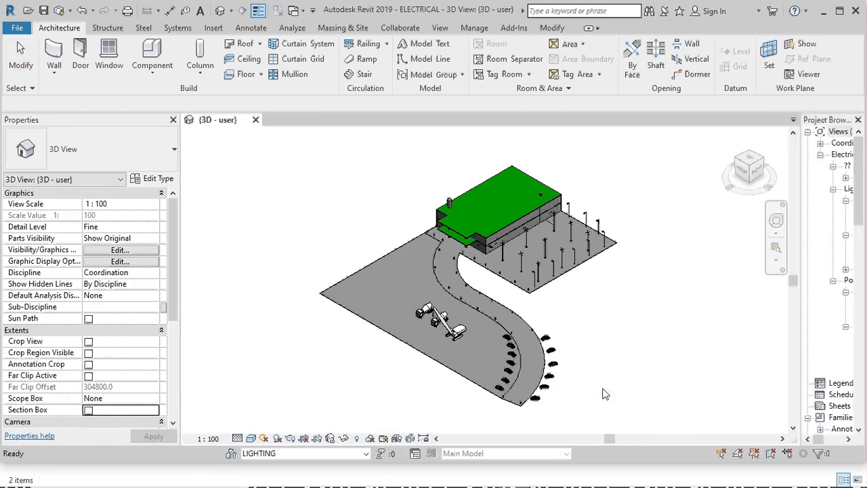
drag(802, 363, 720, 350)
drag(858, 212, 859, 411)
click(740, 432)
click(726, 429)
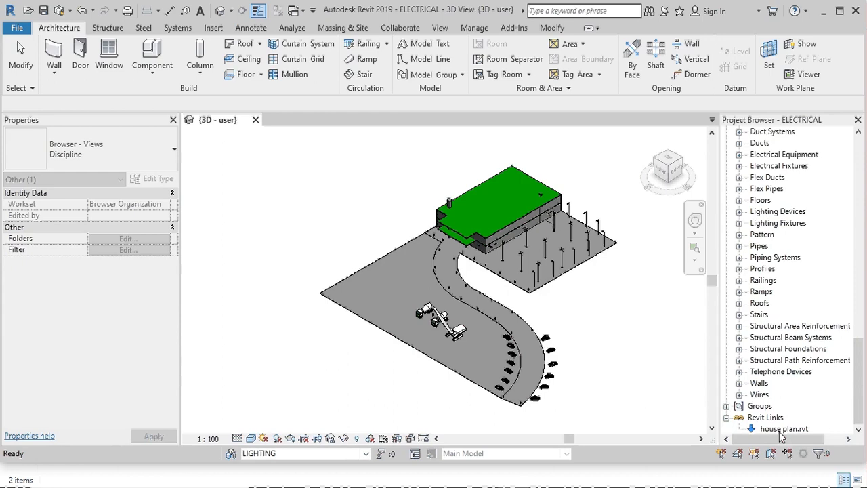
click(477, 31)
click(412, 68)
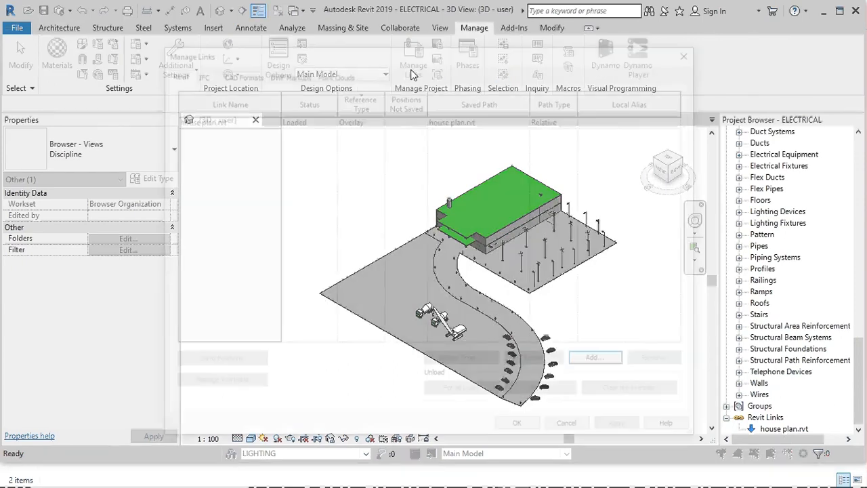
click(227, 120)
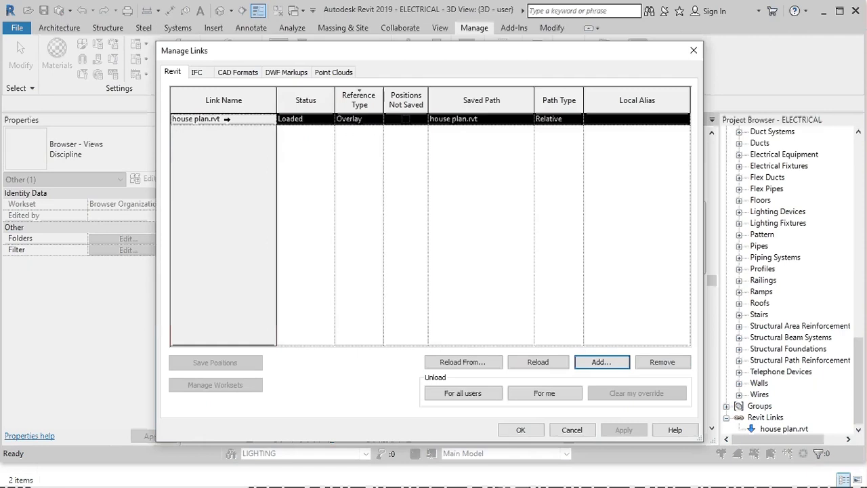
click(227, 74)
click(173, 72)
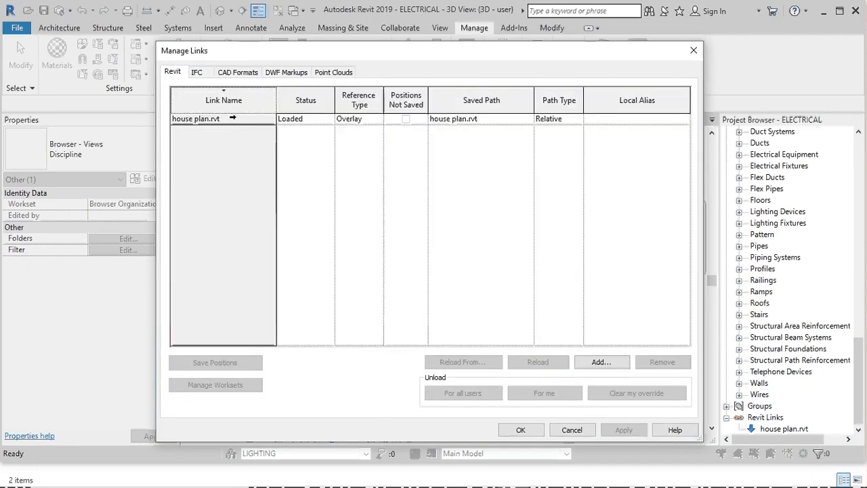
click(235, 119)
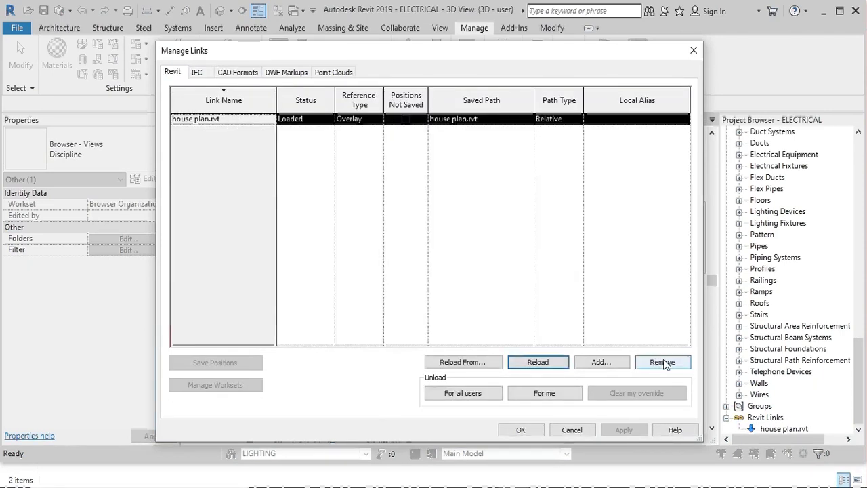
click(660, 362)
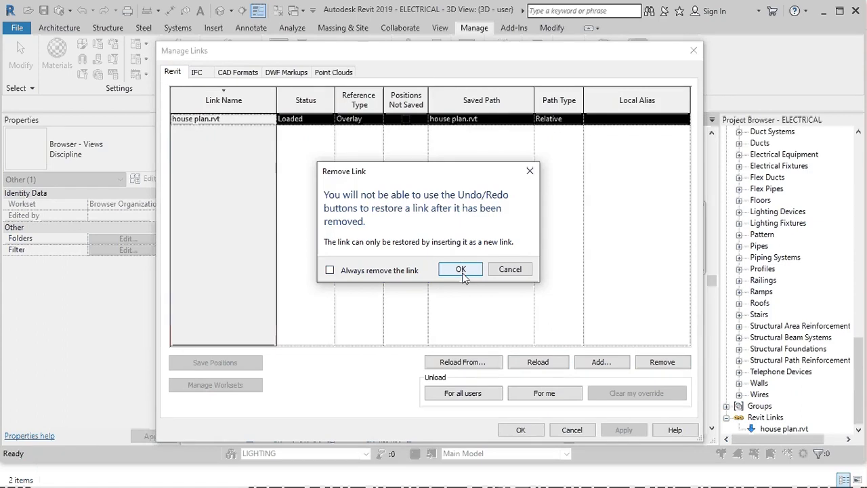
click(530, 171)
click(693, 50)
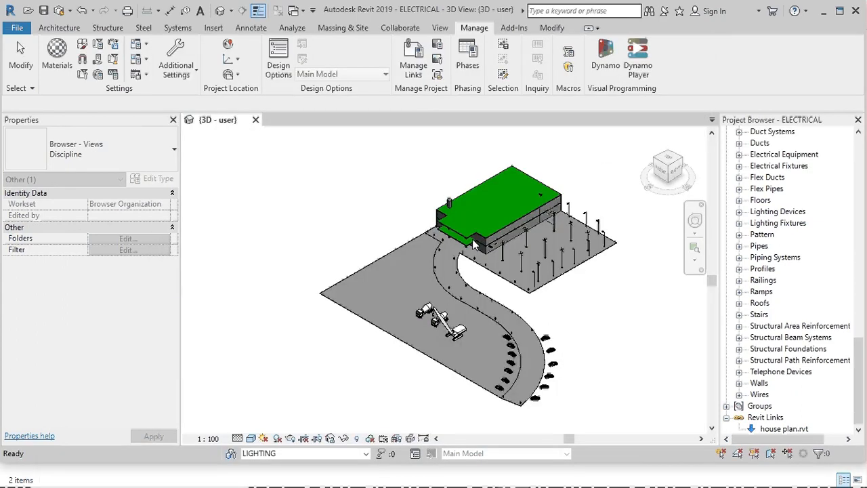
- Check the view template assignment of the 3D view and the templates available for it
scroll(553, 364, down, 1)
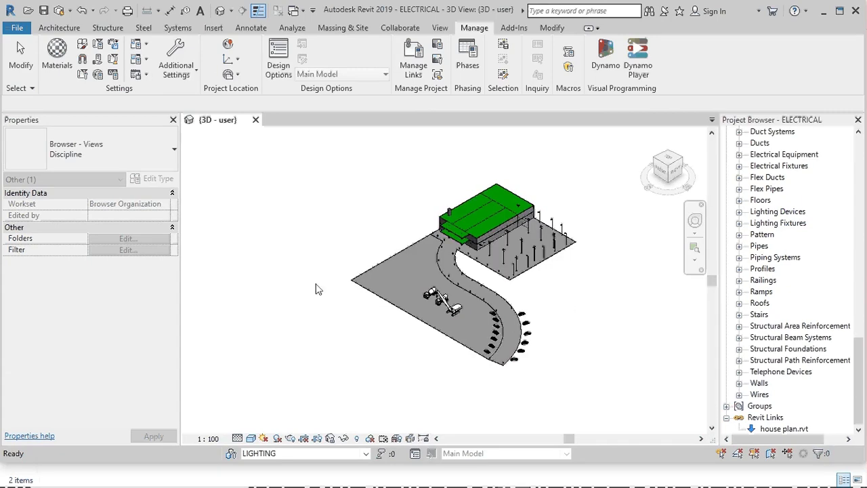
click(286, 307)
scroll(79, 380, down, 5)
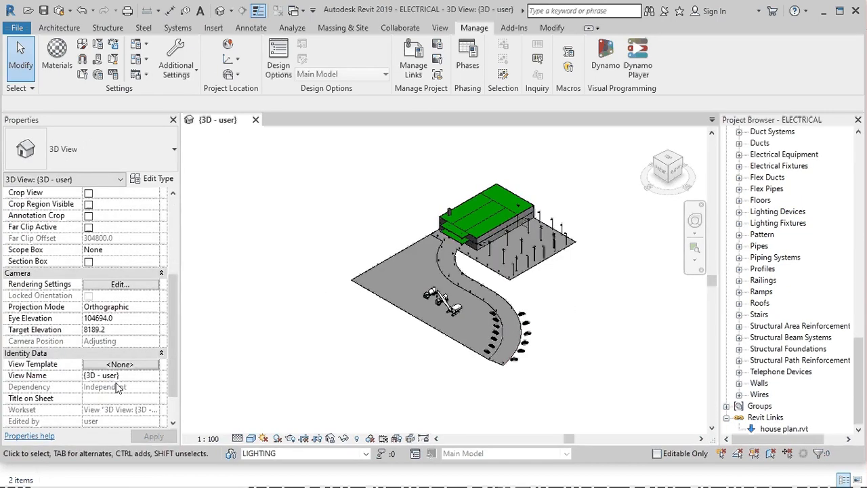
click(121, 367)
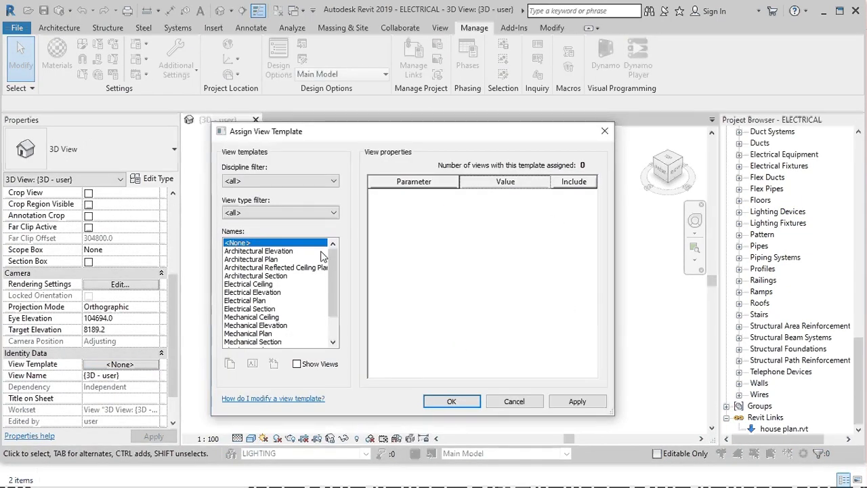
click(605, 132)
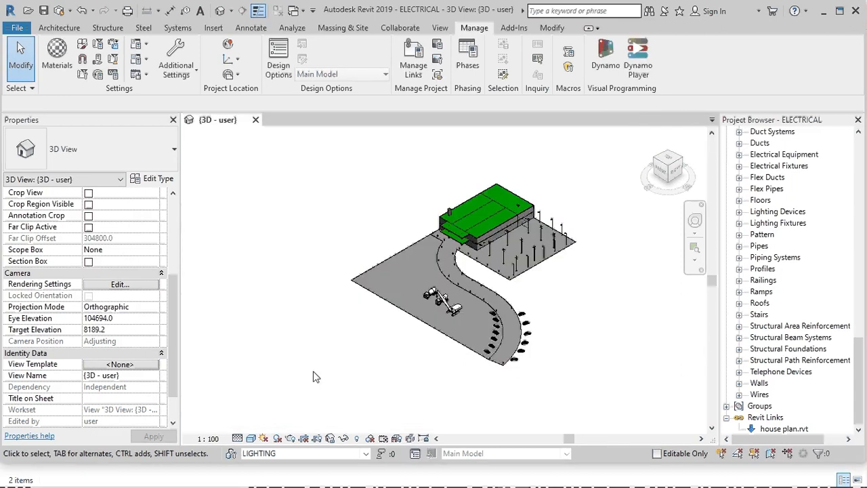
- Hide the linked house plan.rvt model in the 3D view through the visibility/graphic overrides
key(v)
key(v)
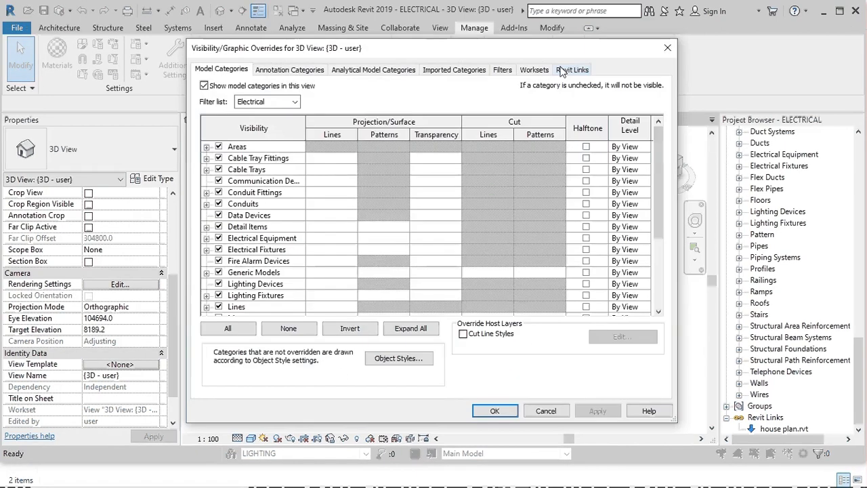
click(561, 72)
click(215, 126)
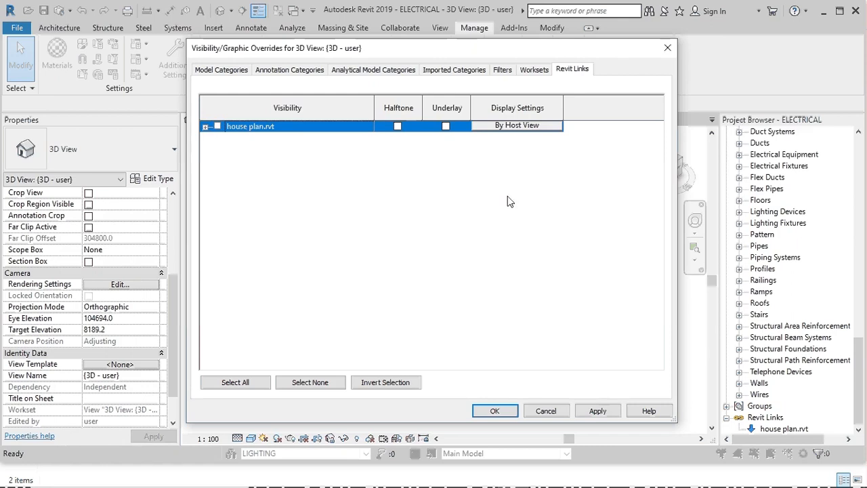
click(495, 410)
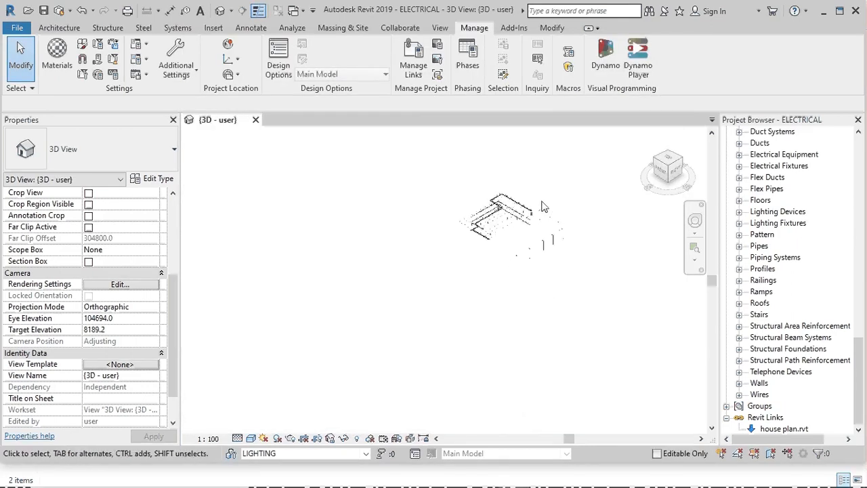
- Close the Properties palette and the Project Browser to give the 3D view the full drawing area
scroll(542, 206, up, 5)
scroll(549, 196, down, 1)
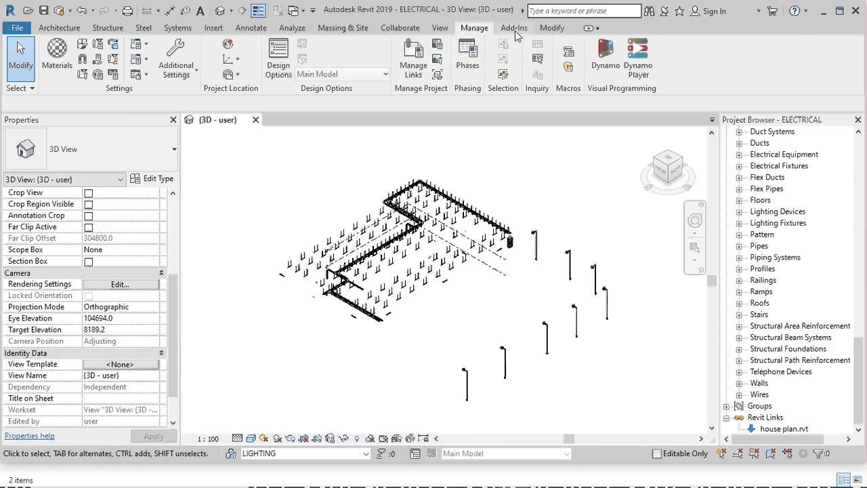
click(173, 120)
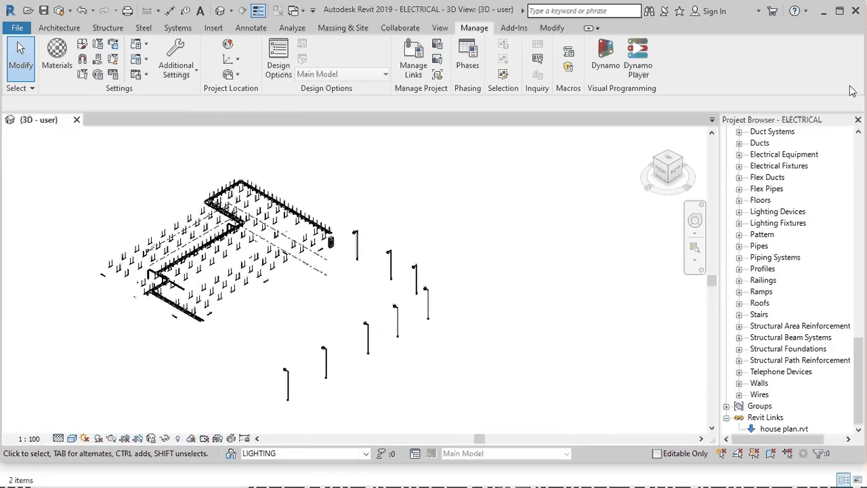
click(858, 119)
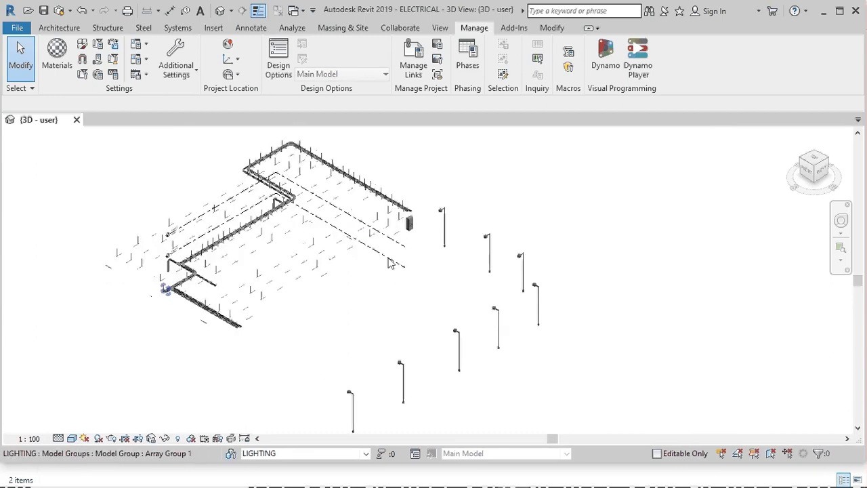
scroll(633, 248, down, 2)
- Export the entire project as the Navisworks NWC file ELECTRICAL in the House plans folder, accepting the Revit file reader settings
click(513, 28)
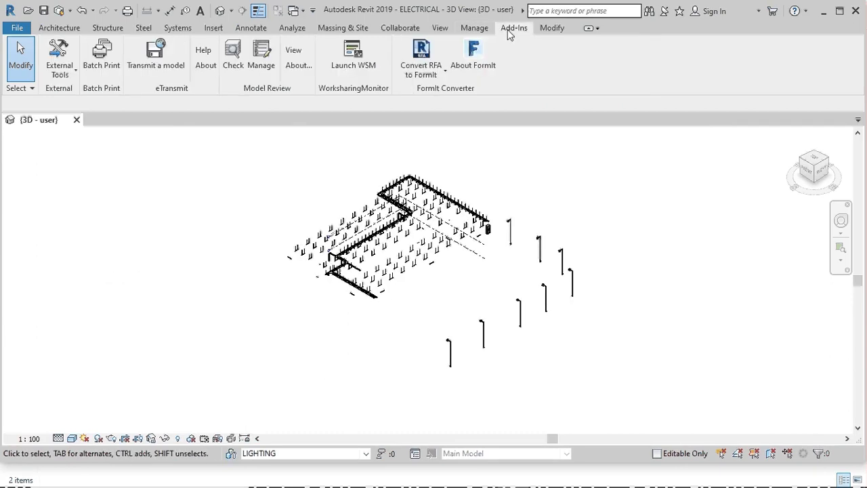
click(60, 64)
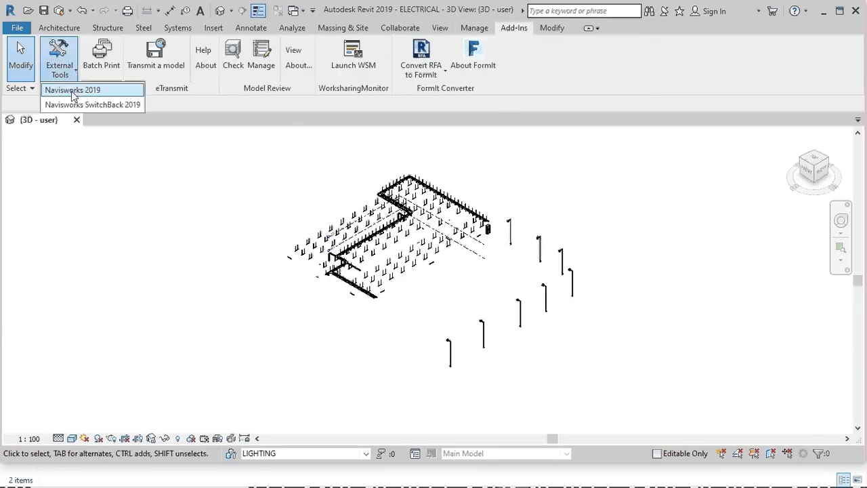
click(72, 90)
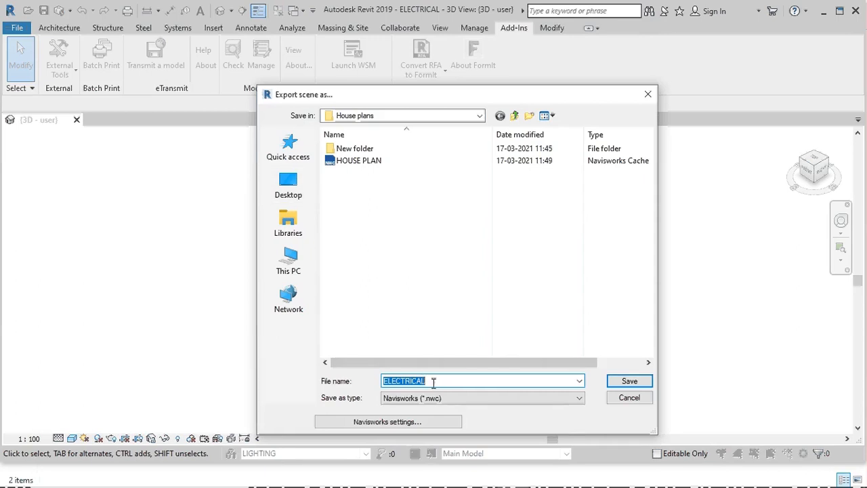
click(412, 425)
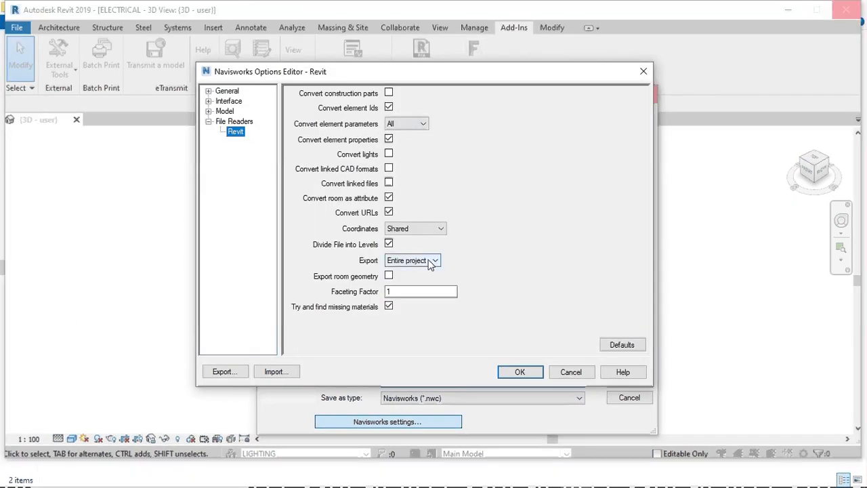
click(520, 373)
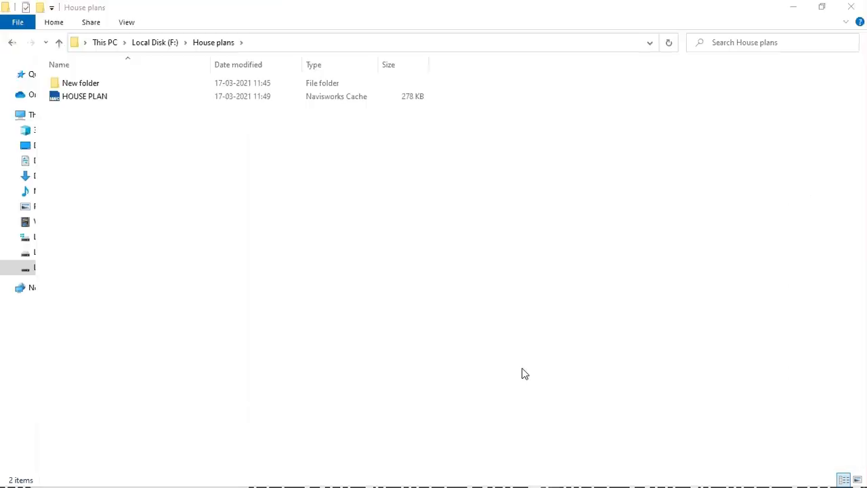
click(793, 7)
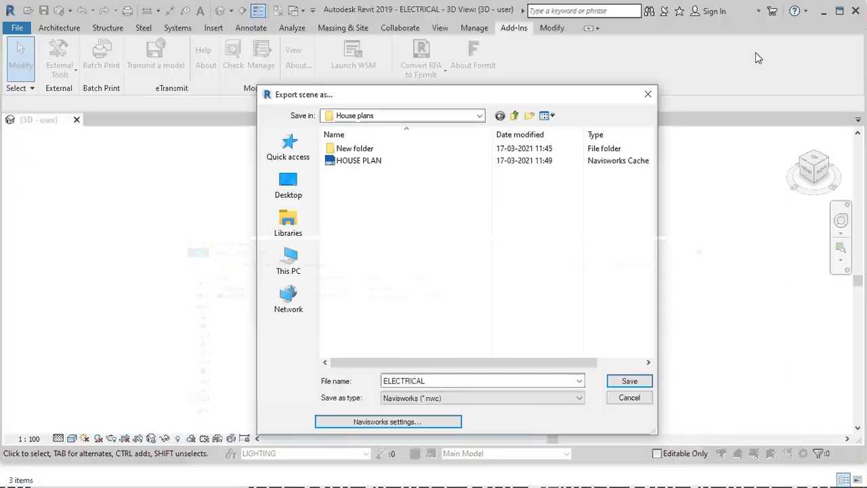
click(633, 381)
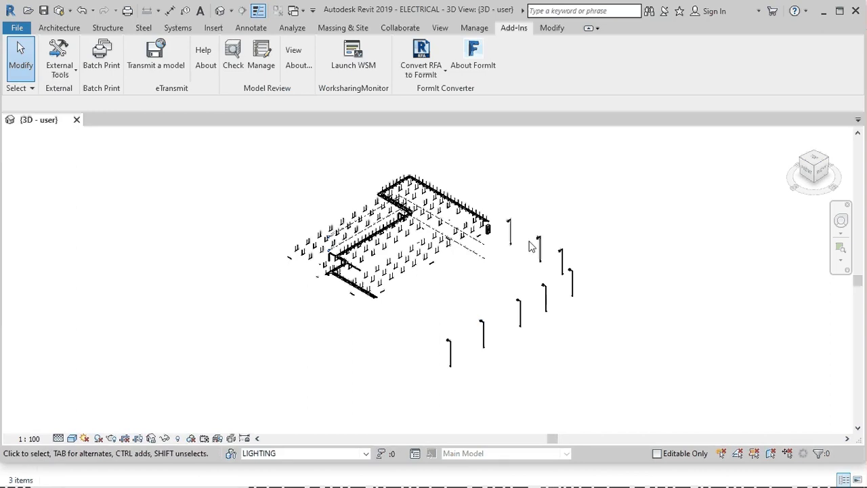
- Orient the 3D view to the 1 - Lighting floor plan and look at its section box from the front
scroll(437, 242, up, 4)
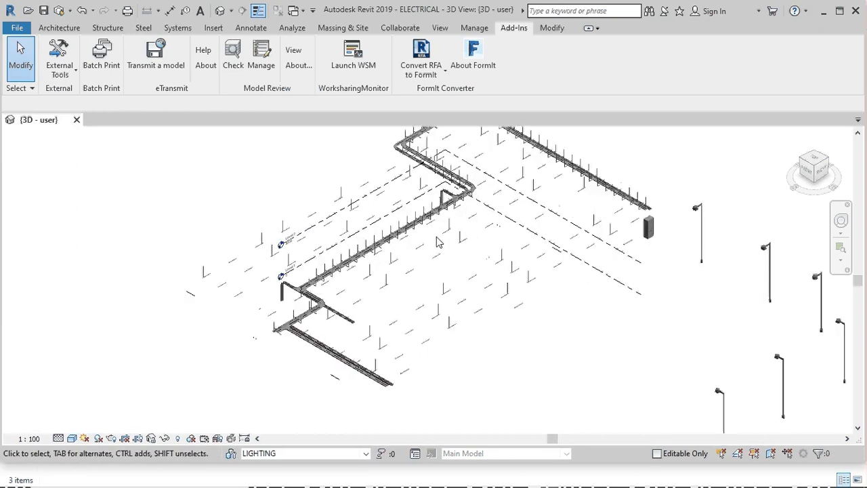
scroll(439, 244, down, 2)
scroll(442, 251, down, 2)
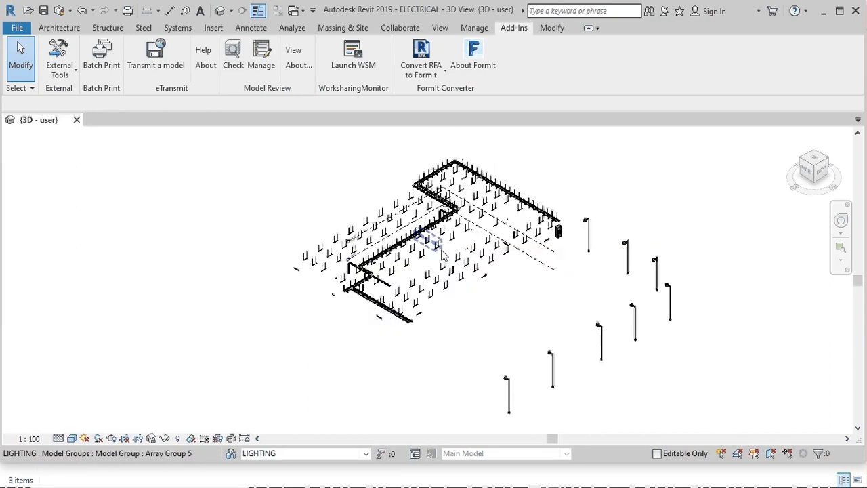
click(821, 175)
right_click(817, 166)
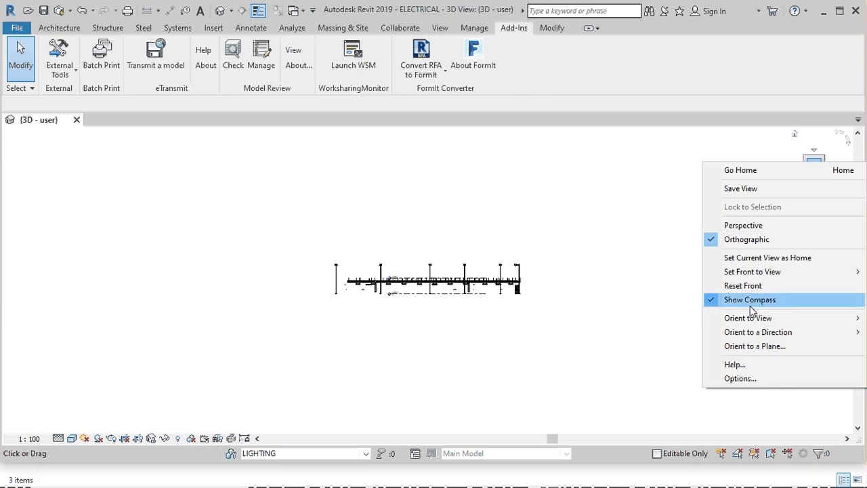
mouse_move(745, 317)
mouse_move(668, 319)
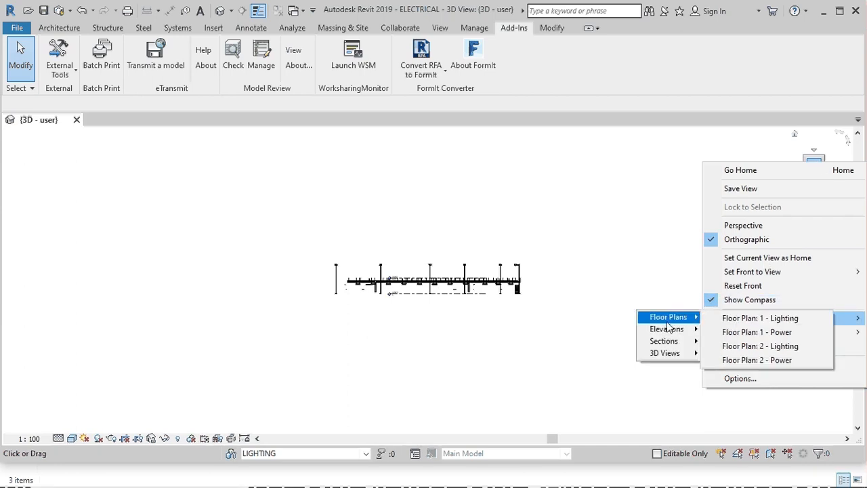
click(777, 320)
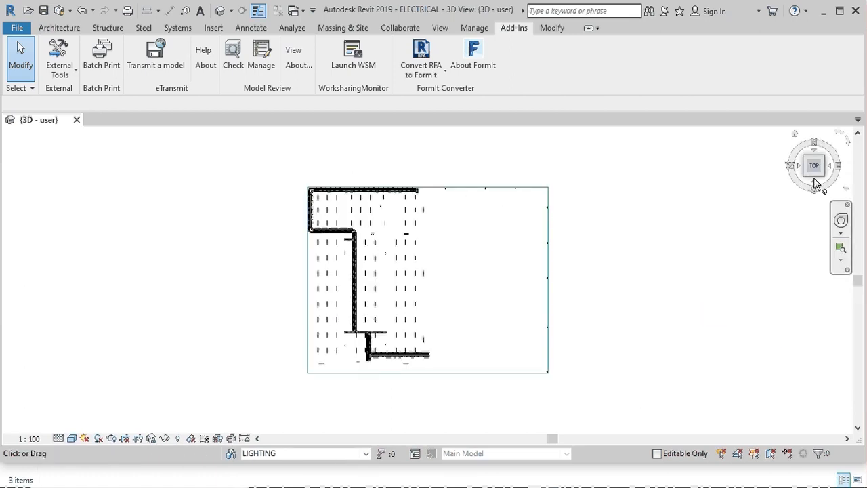
click(814, 179)
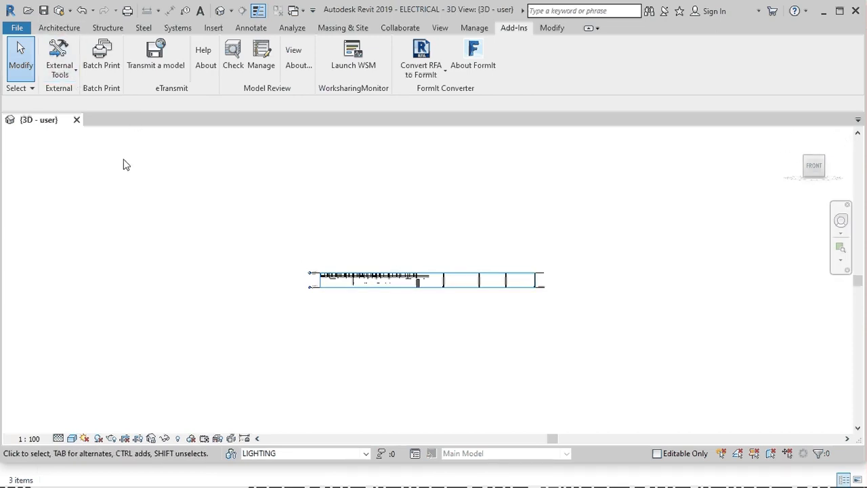
- Show the 3D view's properties and turn off its section box
right_click(138, 194)
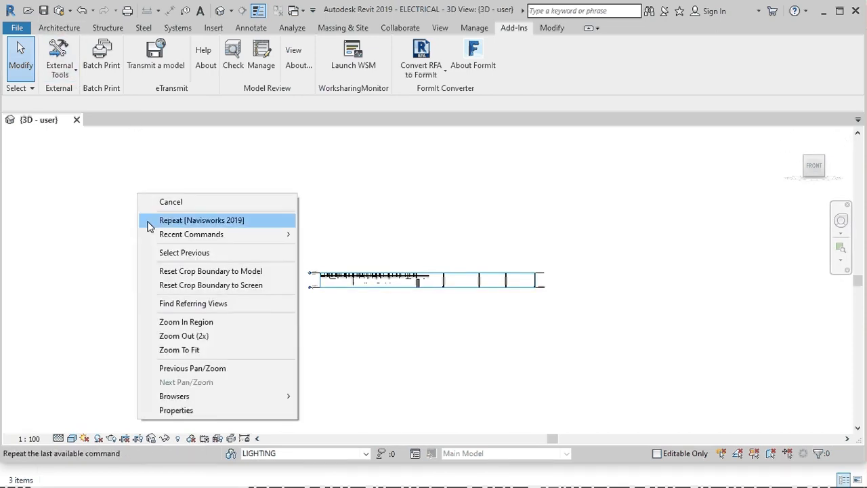
click(177, 410)
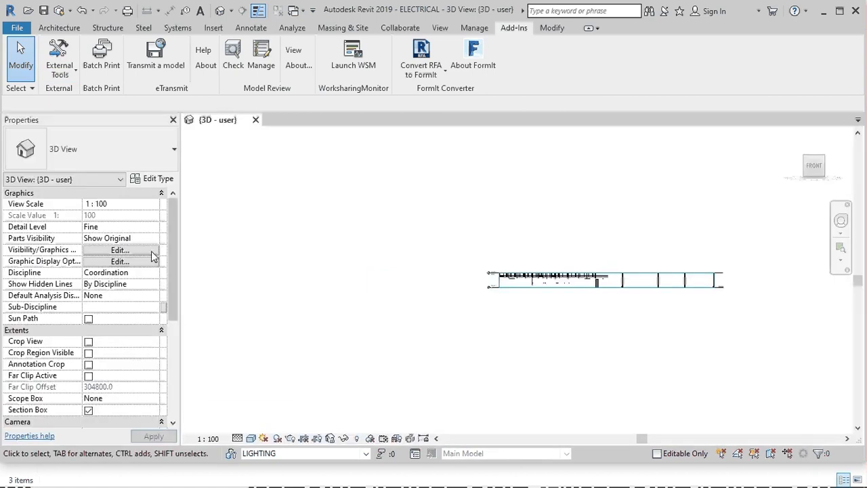
click(88, 409)
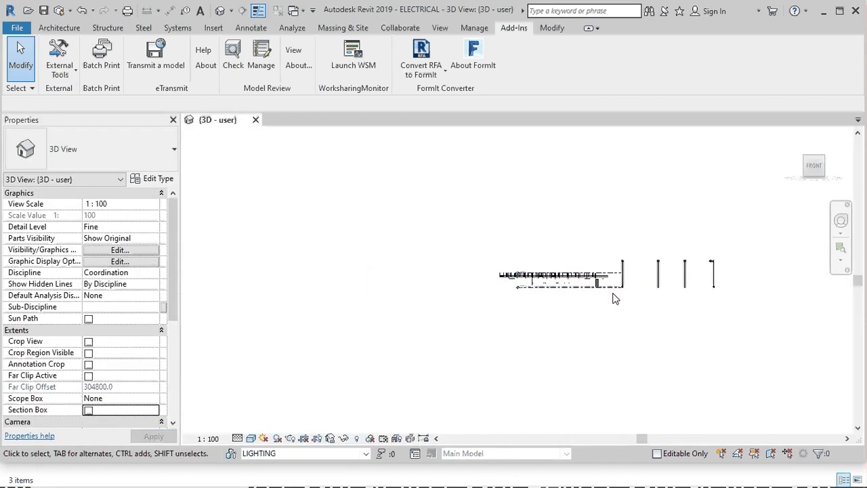
- Limit the 3D view to the 1 - Lighting floor plan again, view it from the front, and close the Properties palette
right_click(814, 166)
mouse_move(786, 324)
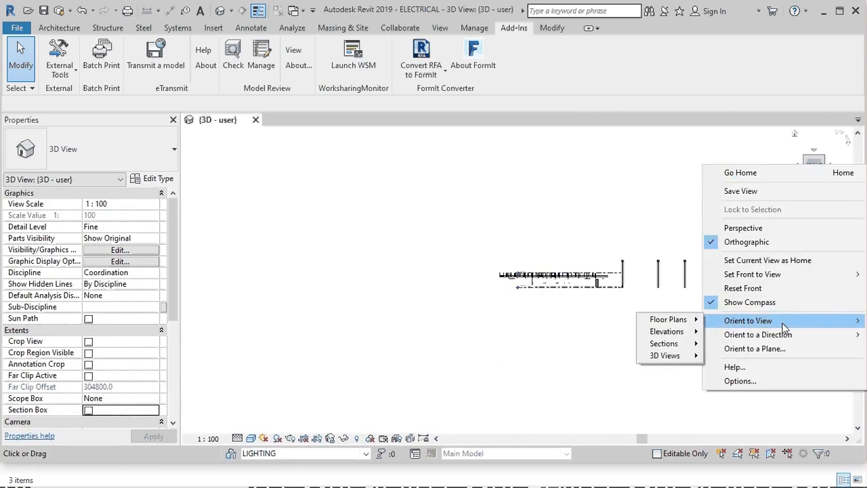
mouse_move(675, 320)
click(778, 323)
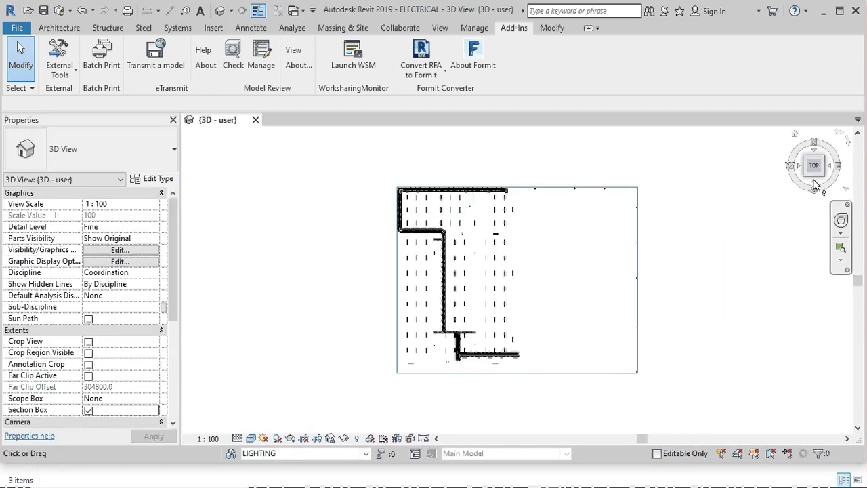
click(816, 187)
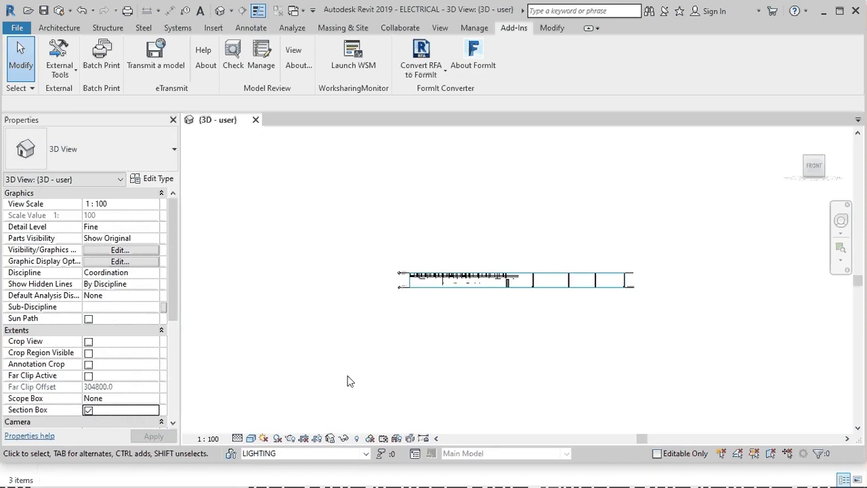
click(173, 119)
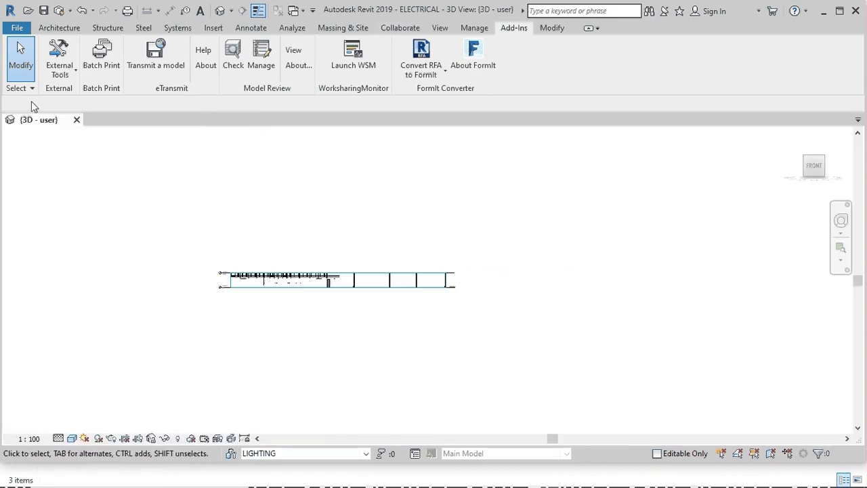
- Start another Navisworks export and set its Revit file reader option to export only the current view
click(75, 74)
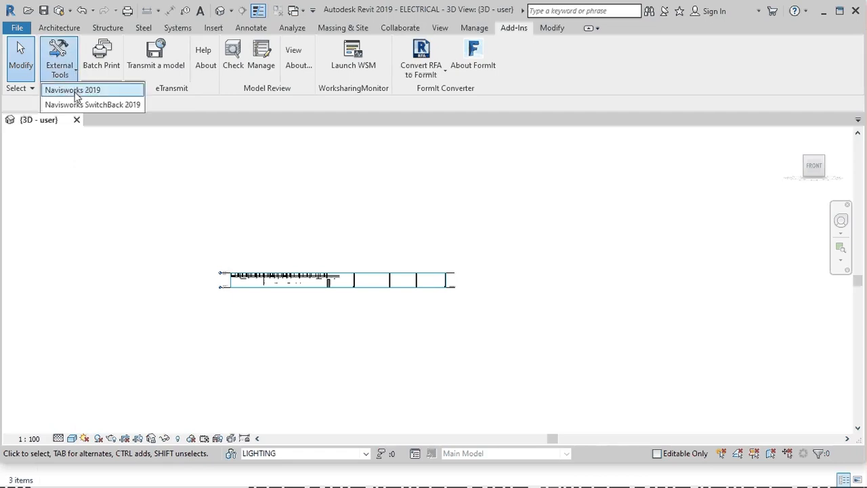
click(73, 90)
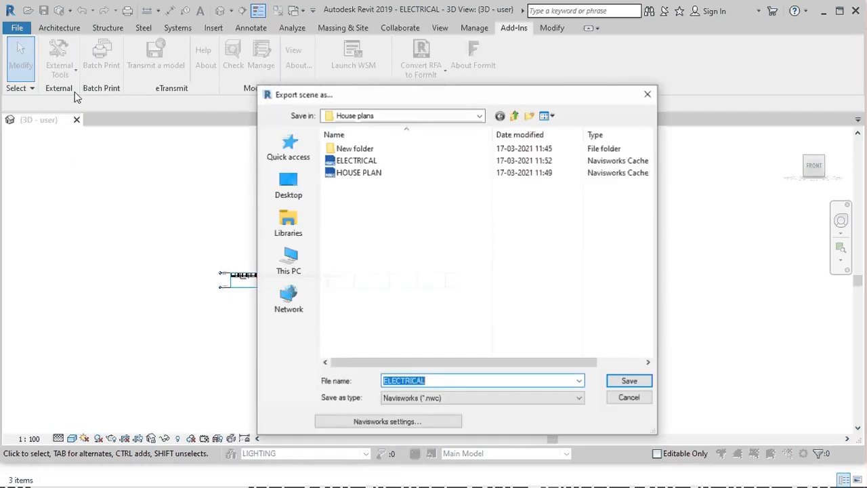
click(406, 422)
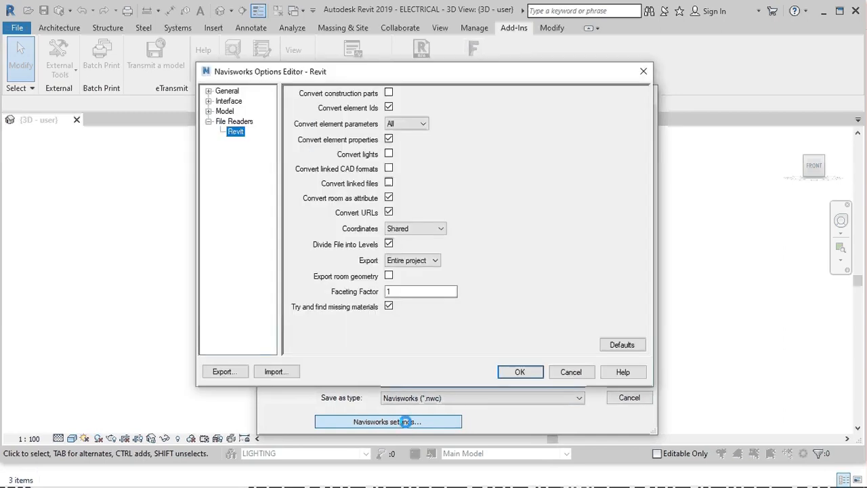
click(418, 260)
click(405, 280)
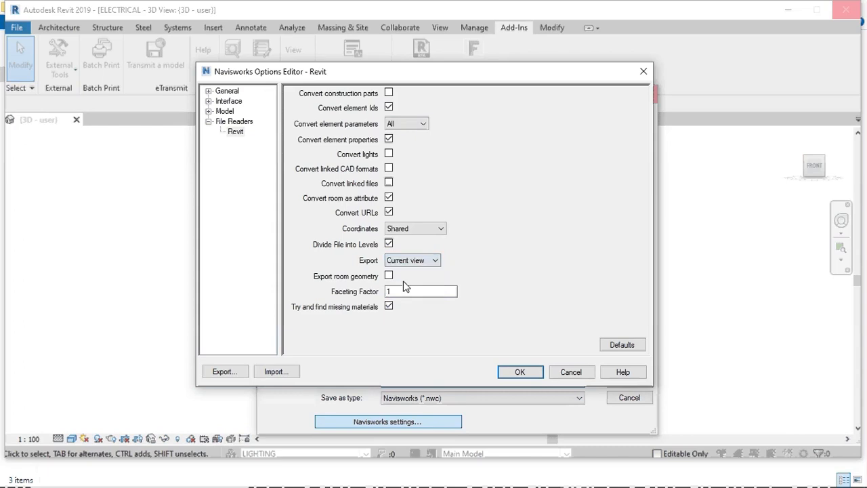
click(519, 372)
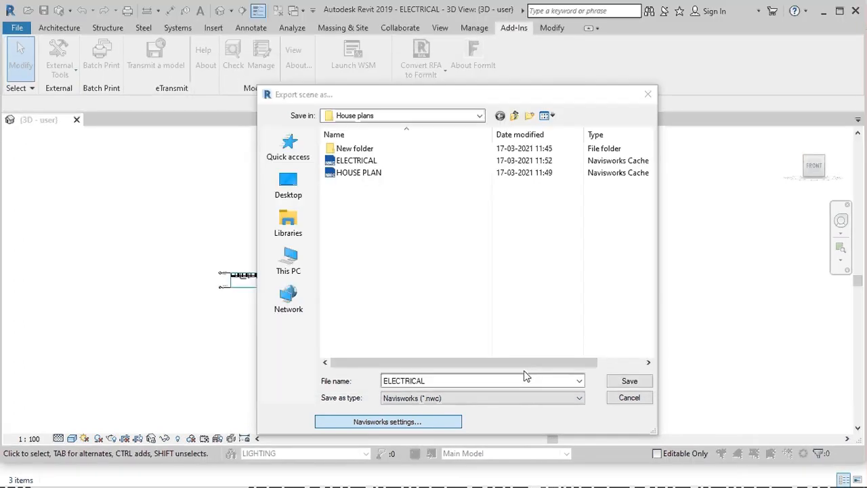
- Name the export ELECTRICAL-FIRST FLOOR and save it as an NWC file in the House plans folder
click(466, 381)
text(-)
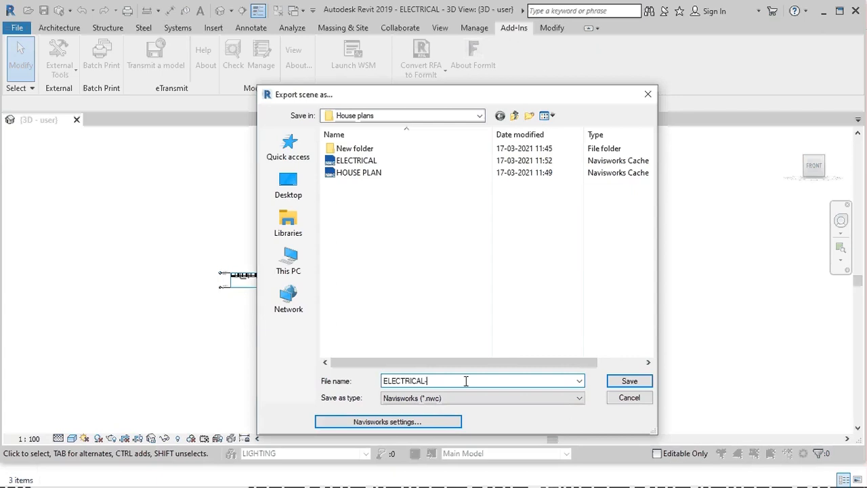
text(FIRST FLOOR)
click(620, 384)
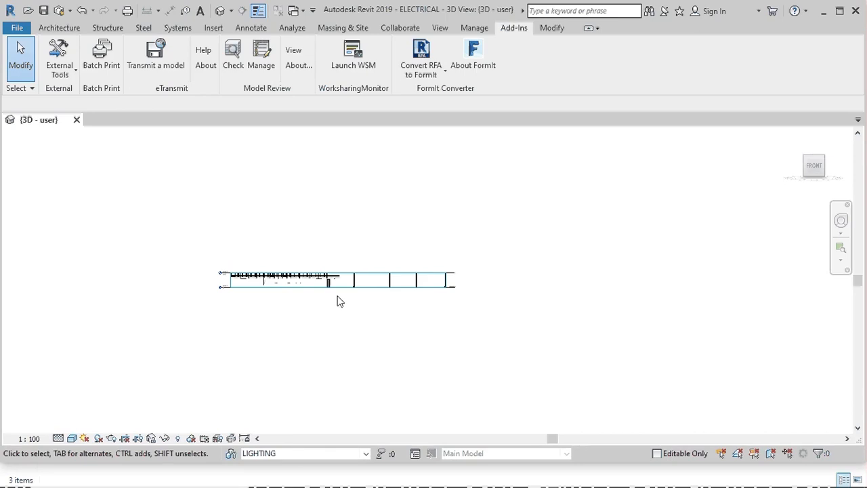
- View the model from the top, then close the ELECTRICAL project without saving and relinquish all elements and worksets
click(817, 157)
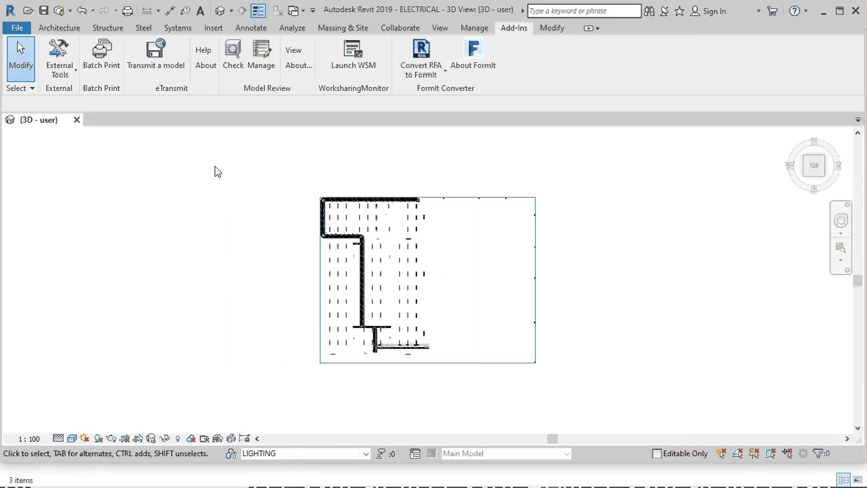
click(76, 119)
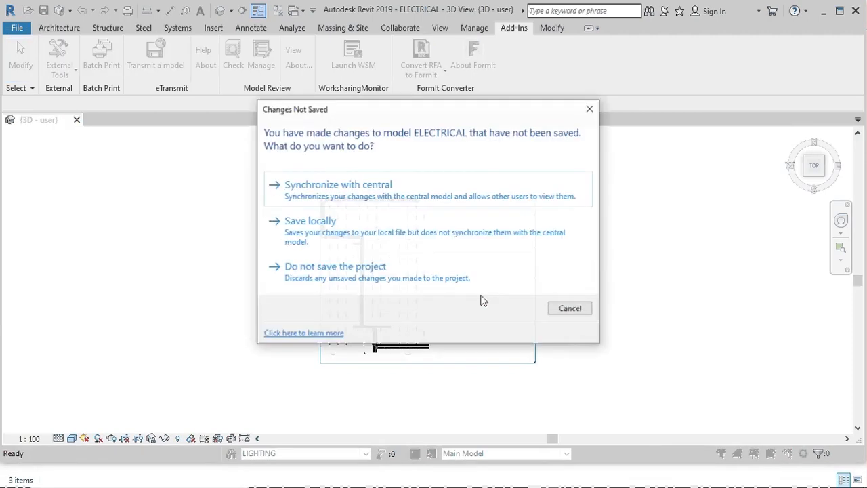
click(324, 275)
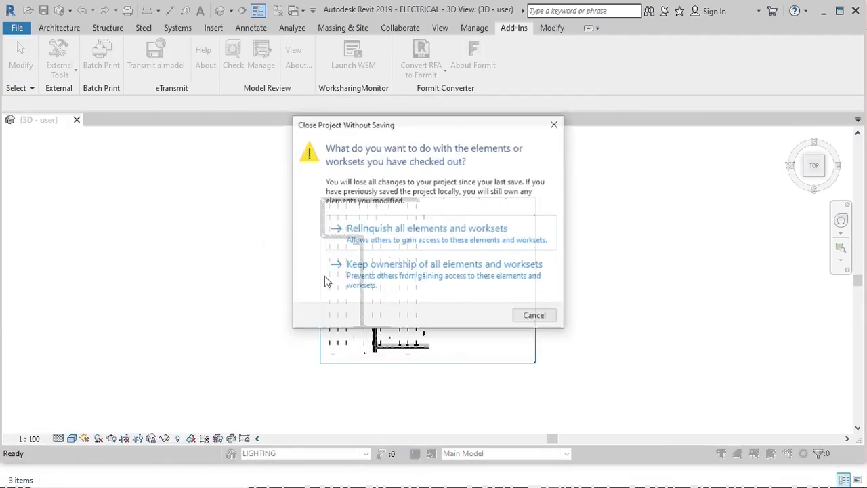
click(410, 236)
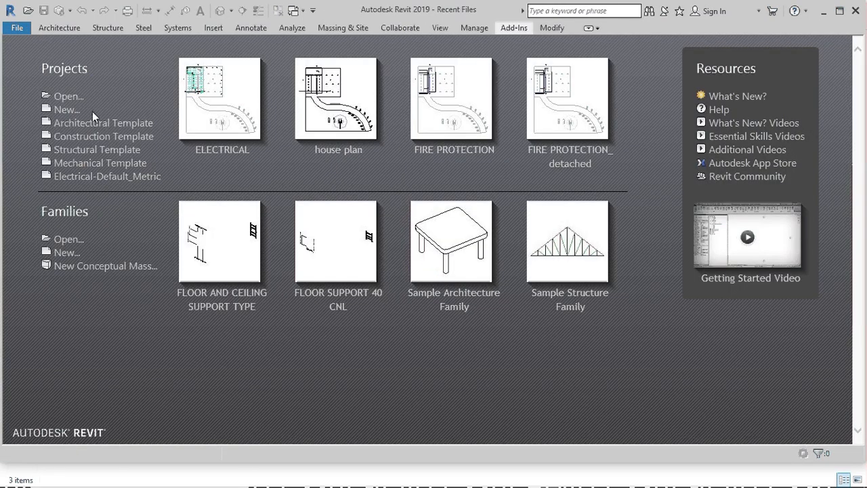
- Open the PLUMBING project from the students folder
click(68, 97)
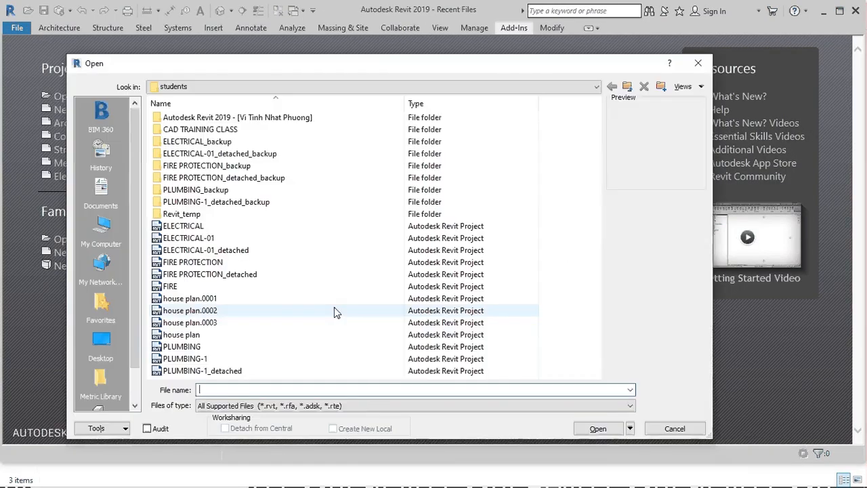
click(188, 348)
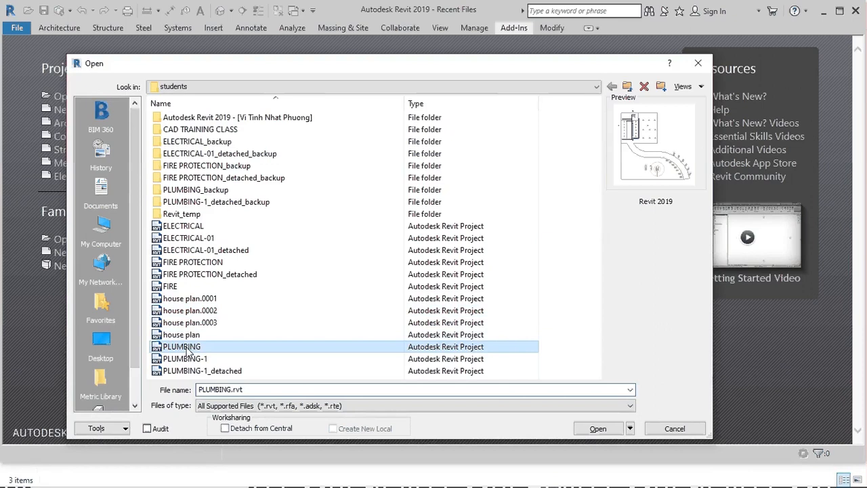
click(603, 430)
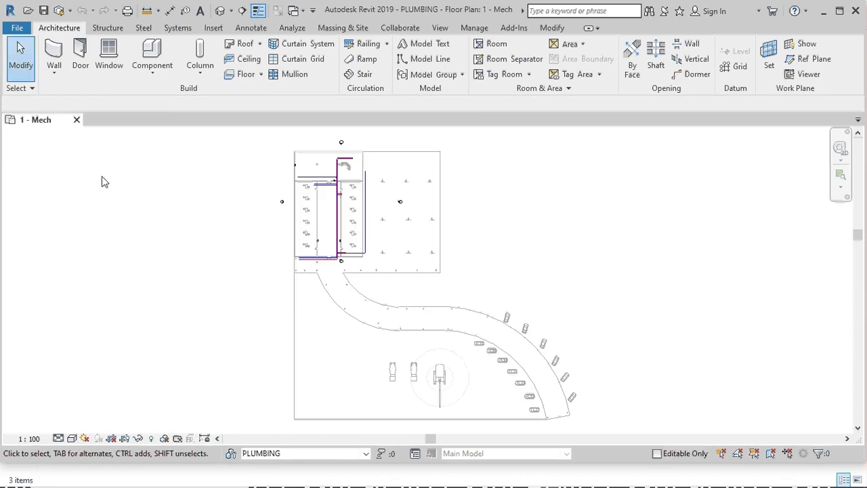
key(v)
key(g)
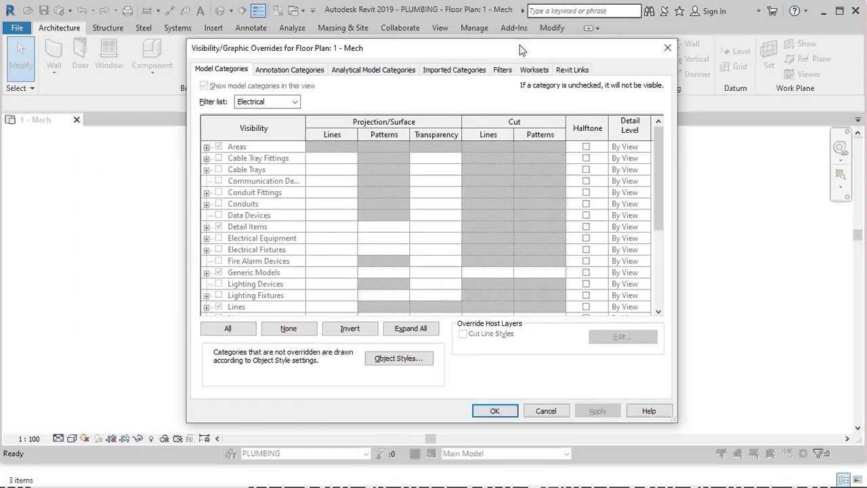
click(573, 69)
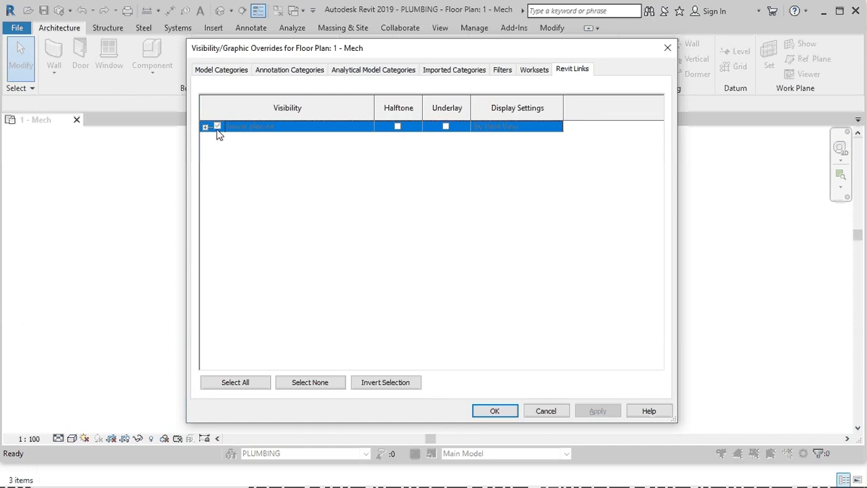
click(535, 70)
click(571, 70)
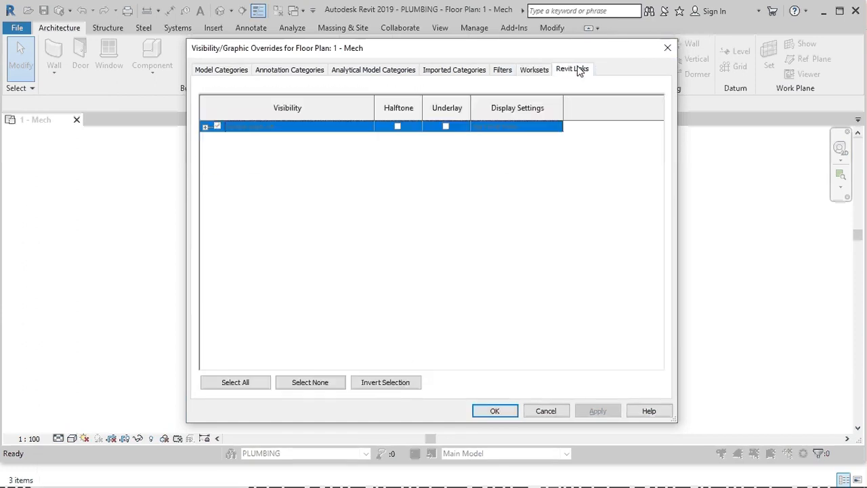
click(667, 48)
- Hide the house plan.rvt link in the Plumbing Plan view template assigned to the 1 - Mech floor plan
right_click(115, 237)
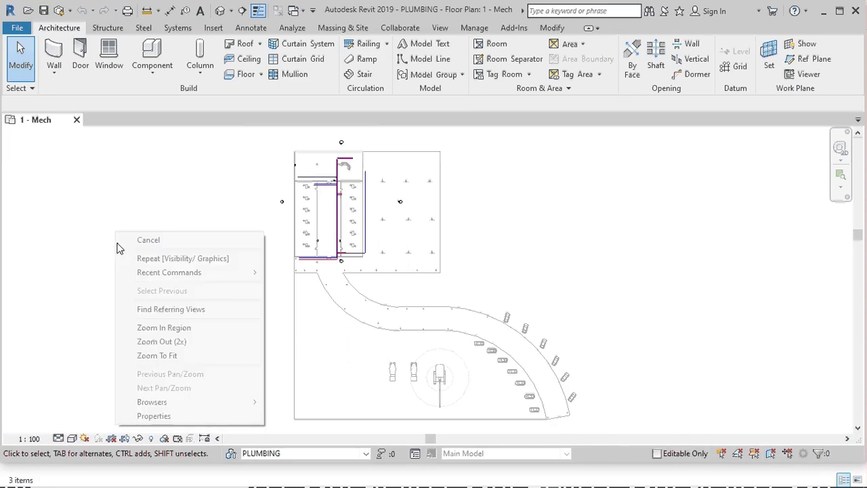
click(150, 414)
scroll(133, 369, down, 5)
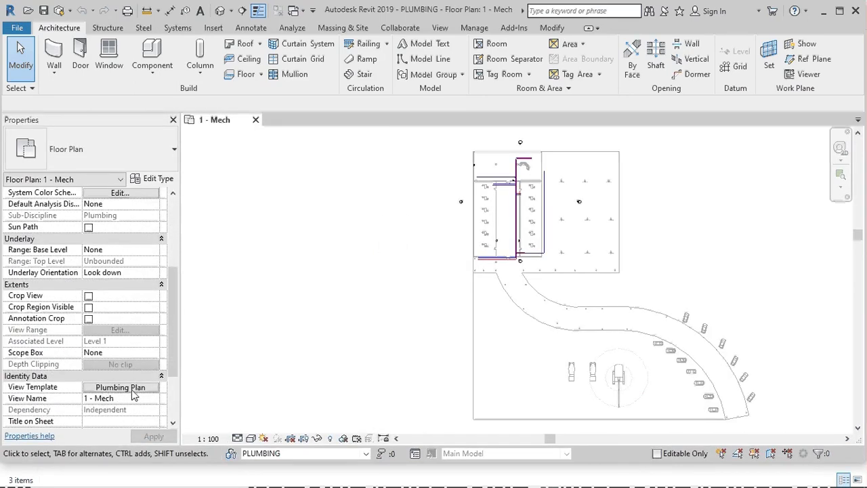
click(133, 389)
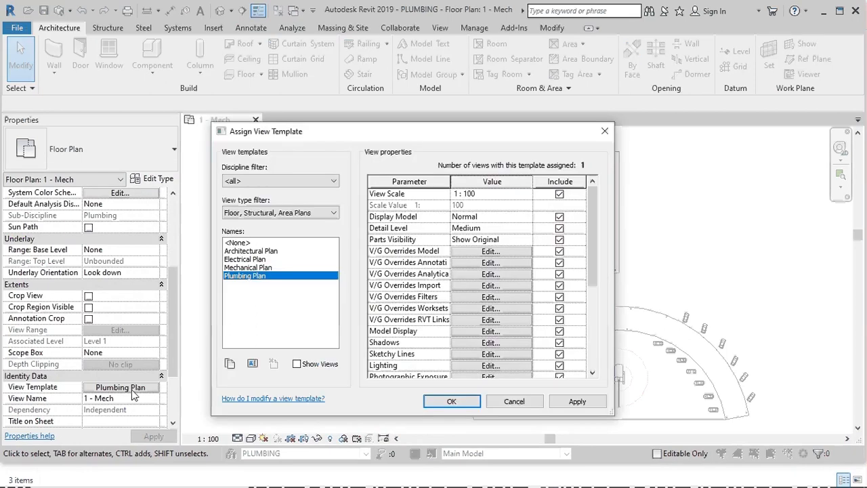
click(491, 250)
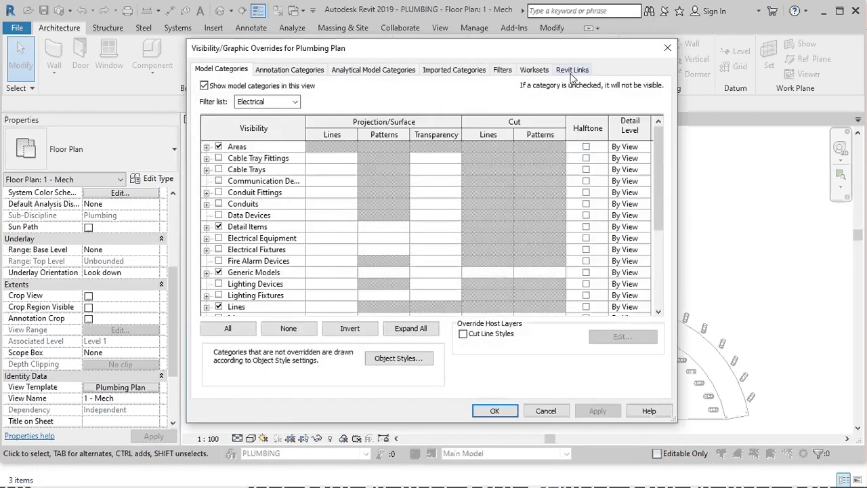
click(571, 71)
click(212, 127)
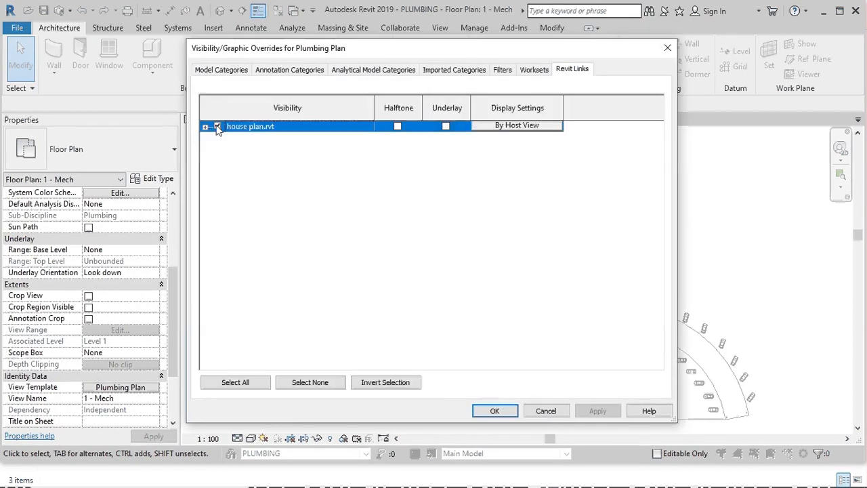
click(497, 410)
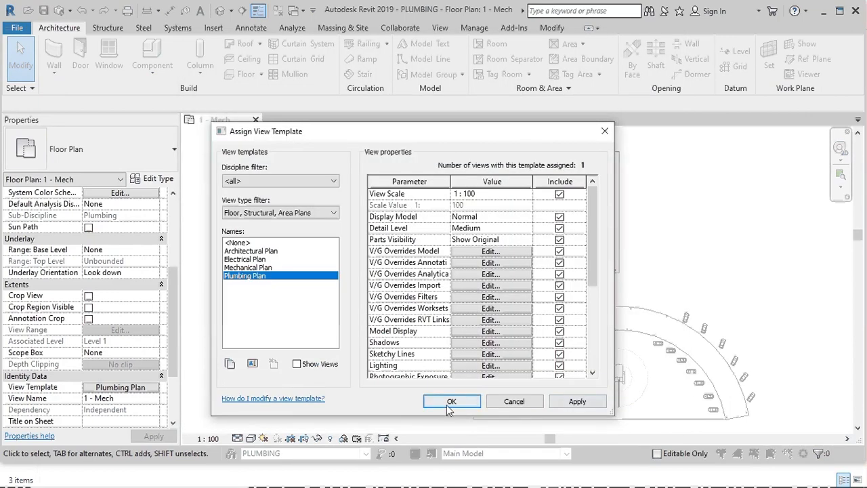
click(450, 402)
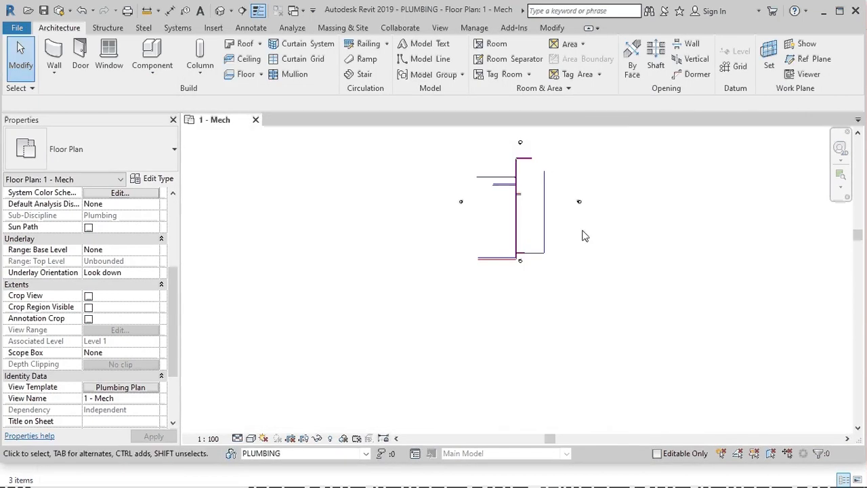
- Open the default 3D view and turn off its section box
scroll(285, 296, down, 2)
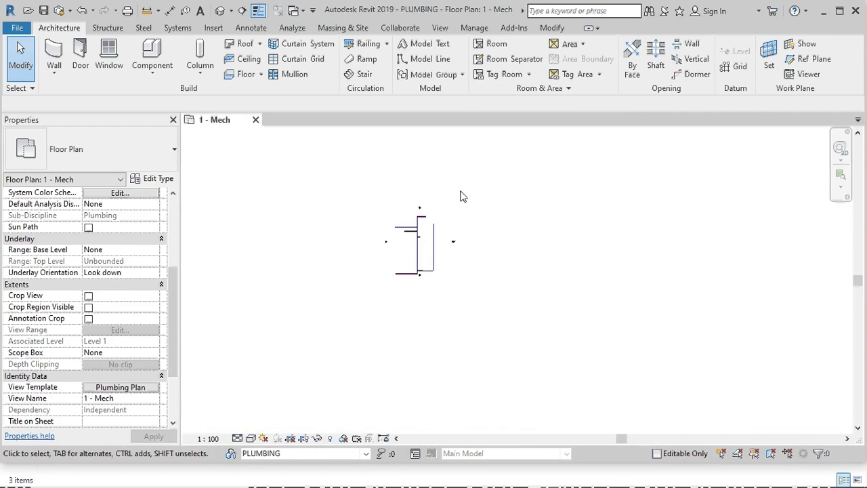
click(220, 10)
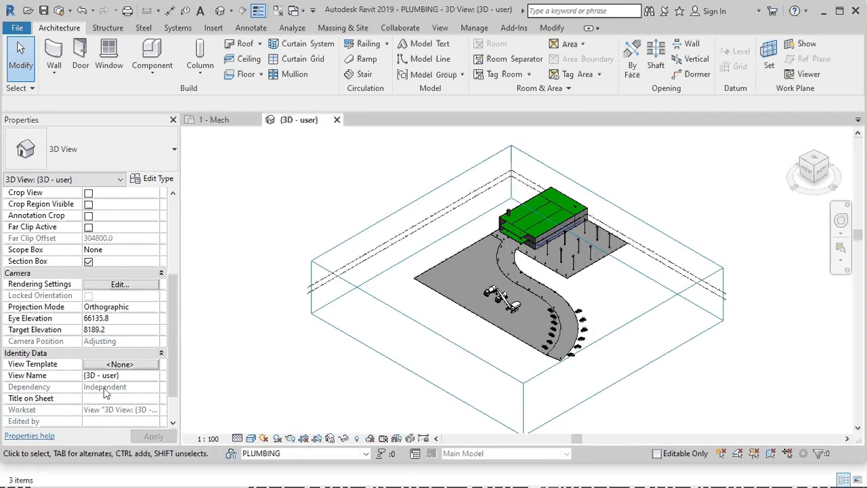
click(88, 262)
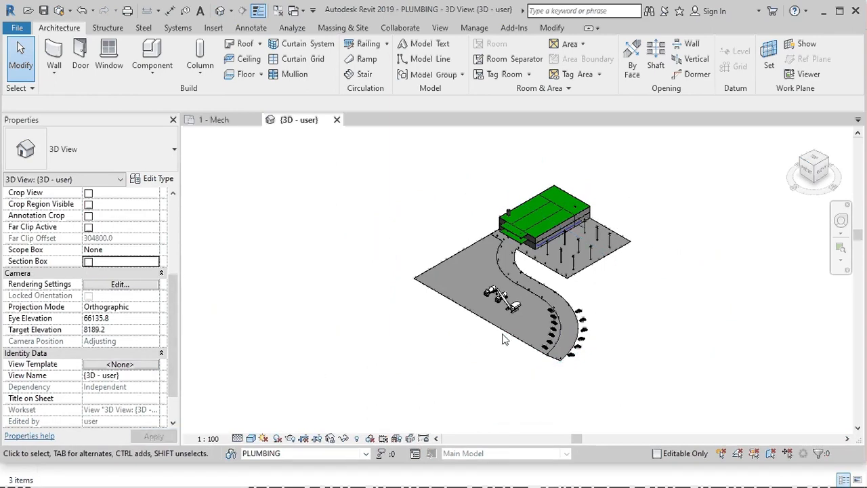
- Hide the house plan.rvt link in the 3D view through its visibility/graphic overrides
key(v)
key(v)
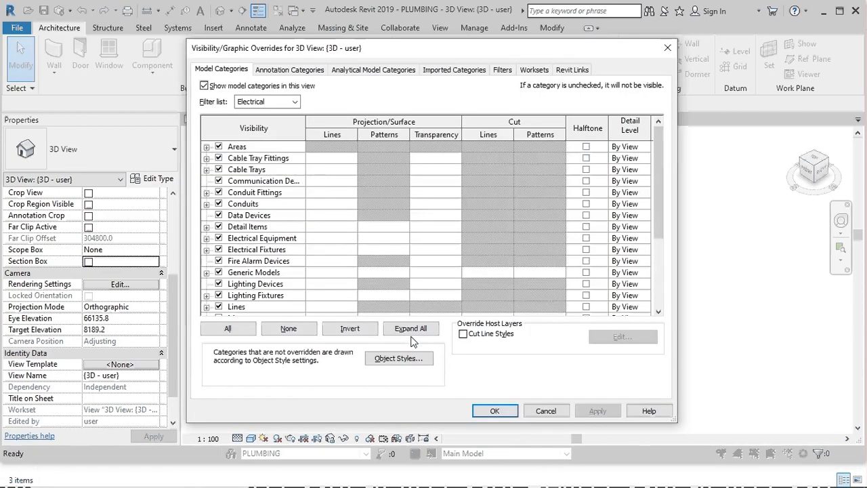
click(571, 70)
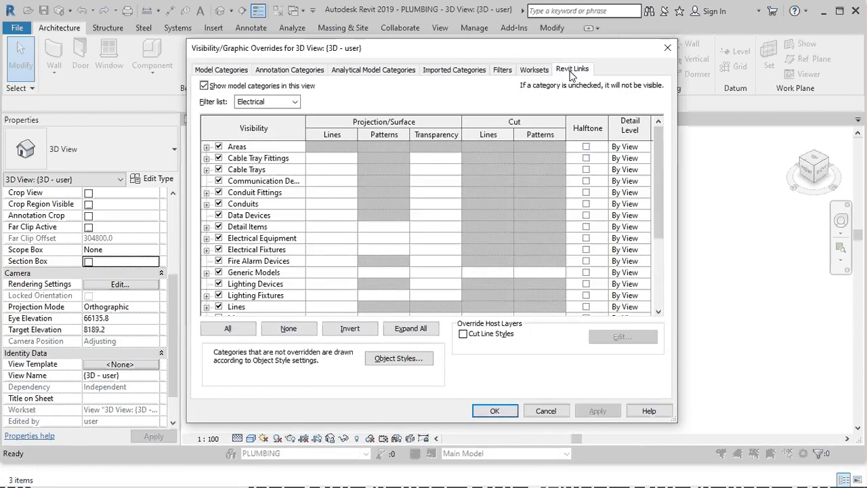
click(218, 126)
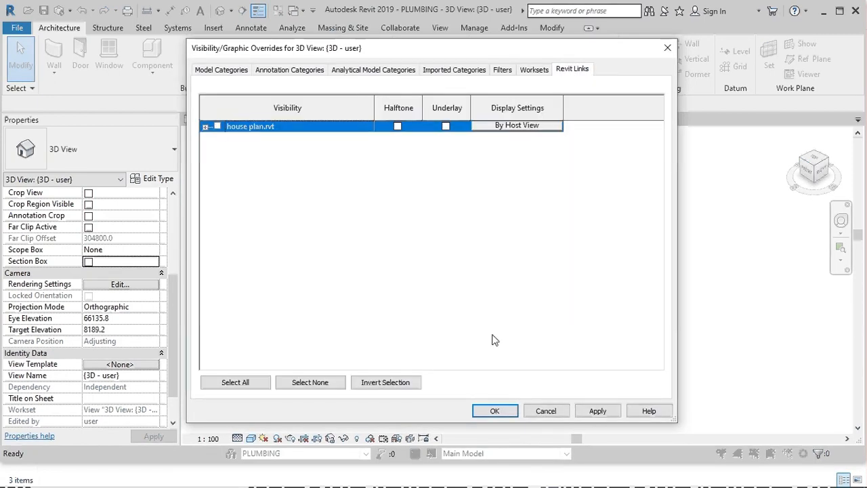
click(495, 410)
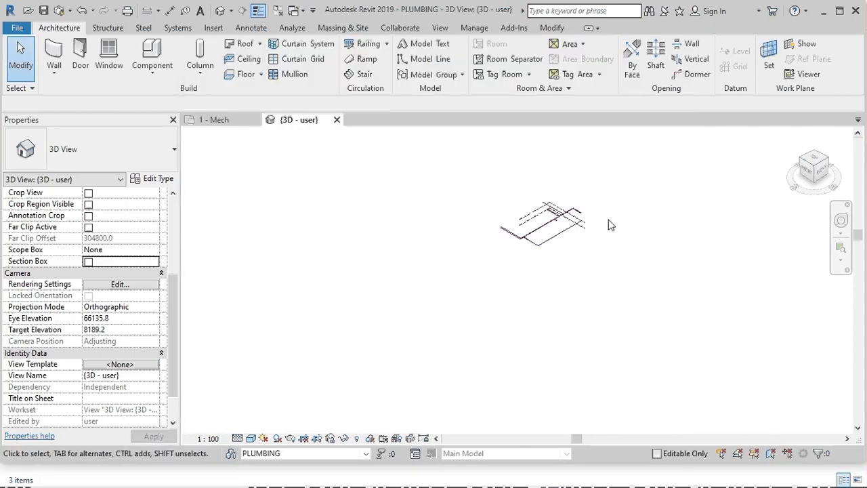
- View the plumbing model from the front and examine the pipes in relation to the levels
scroll(610, 223, up, 2)
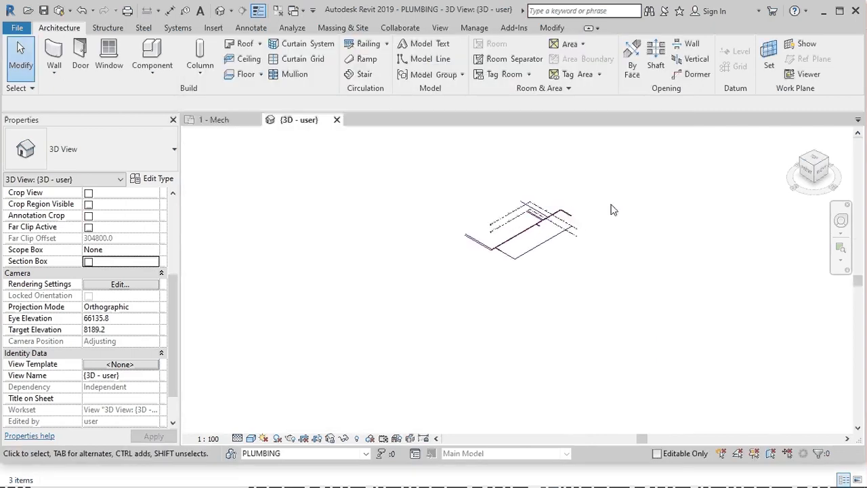
click(811, 176)
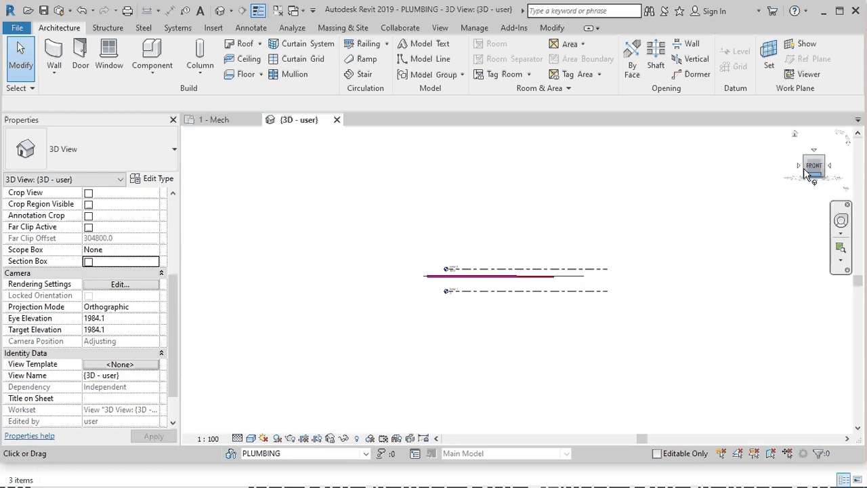
scroll(447, 291, up, 5)
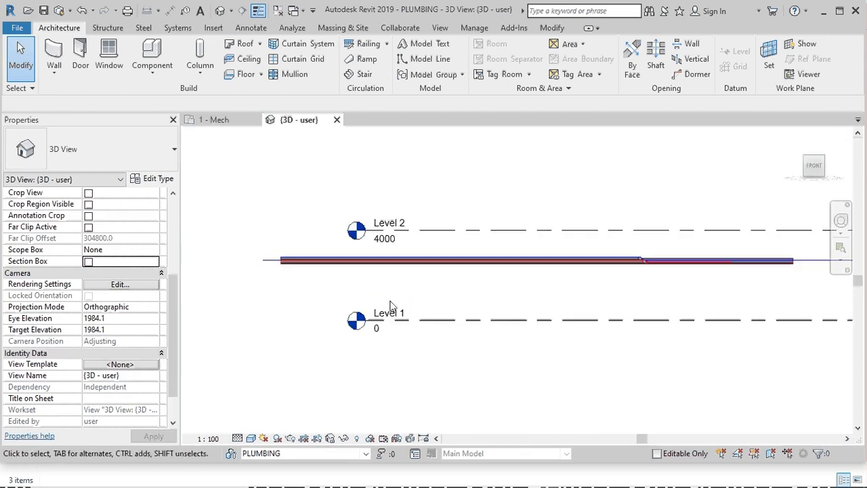
scroll(359, 320, down, 5)
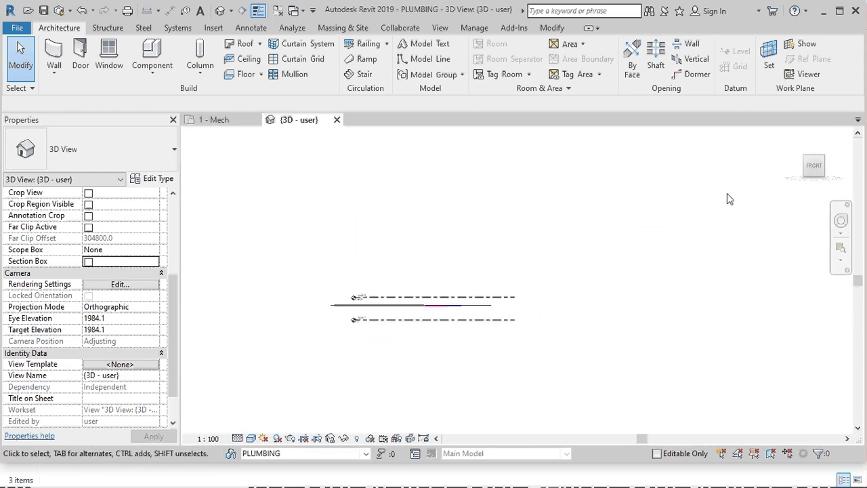
- Try limiting the 3D view to the 1 - Mech floor plan, and restore the full home view without a section box
right_click(813, 166)
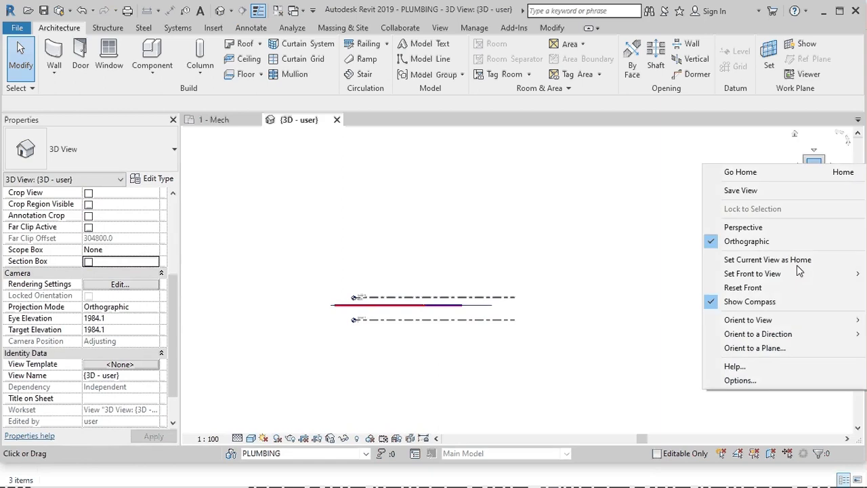
mouse_move(766, 321)
mouse_move(678, 321)
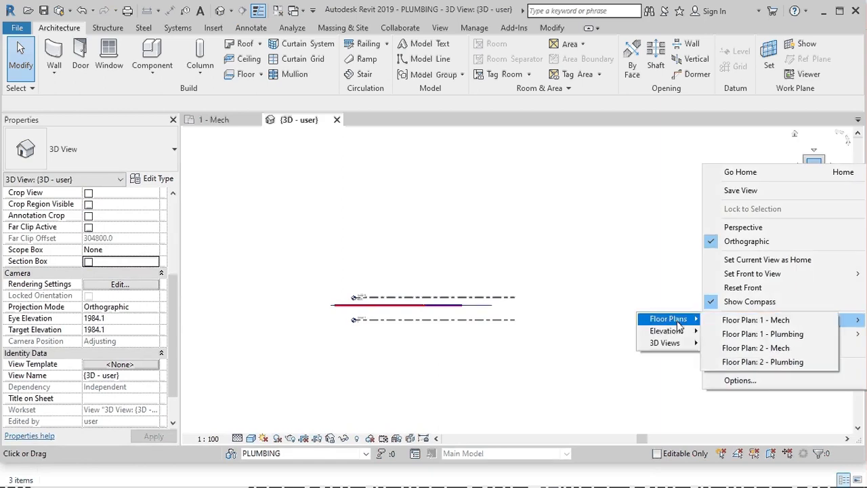
click(764, 321)
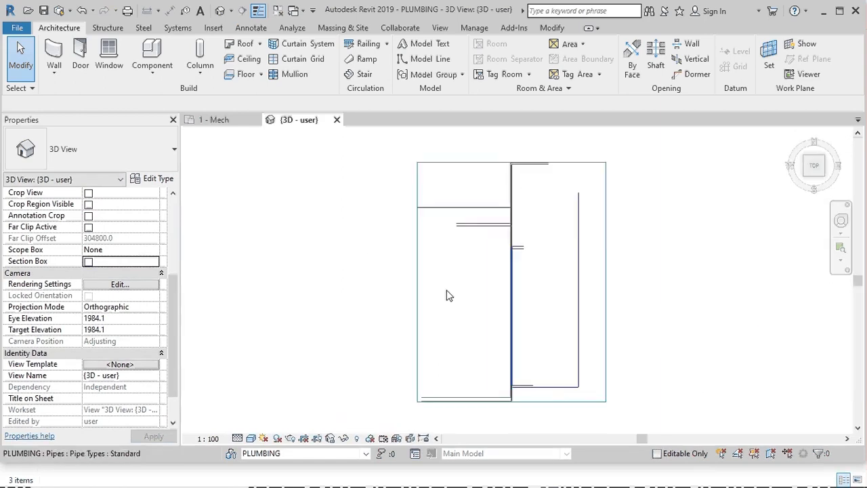
click(817, 185)
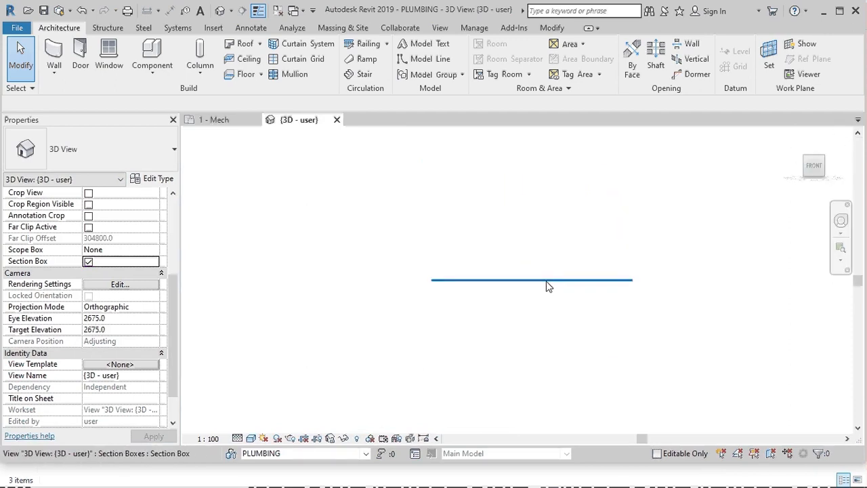
click(88, 261)
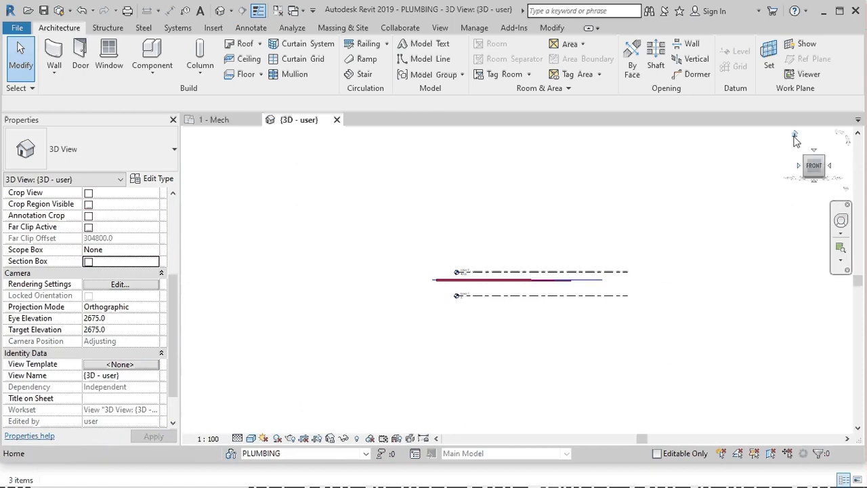
click(795, 135)
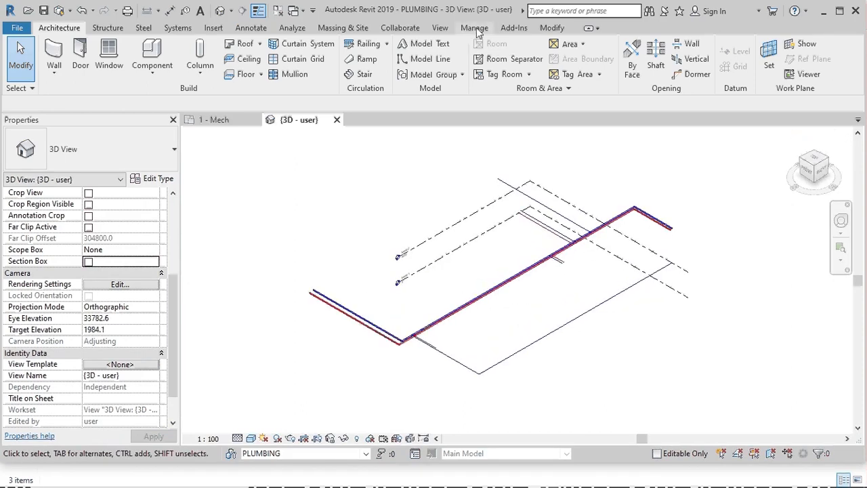
- Export the entire PLUMBING project as a Navisworks NWC file named PLUMBING in the House plans folder
click(505, 28)
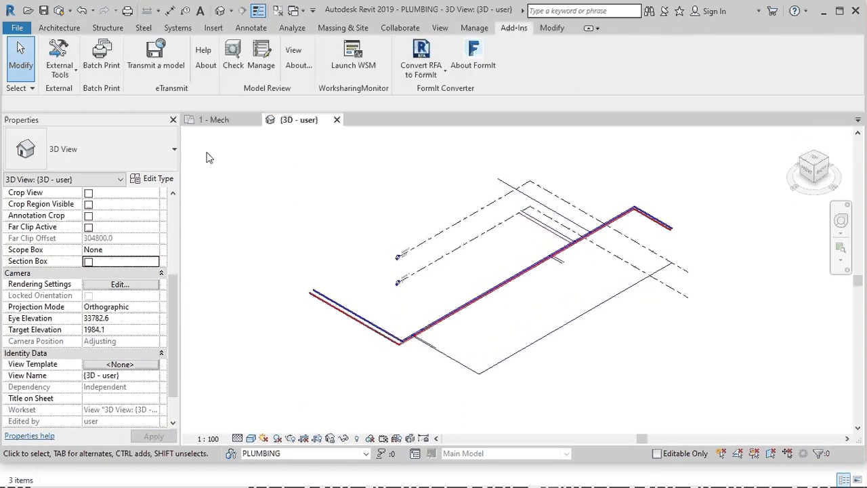
click(173, 119)
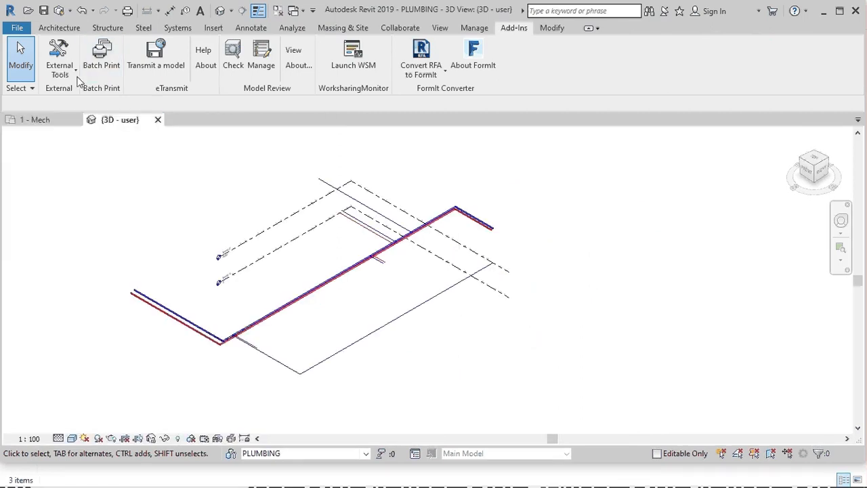
click(60, 68)
click(73, 92)
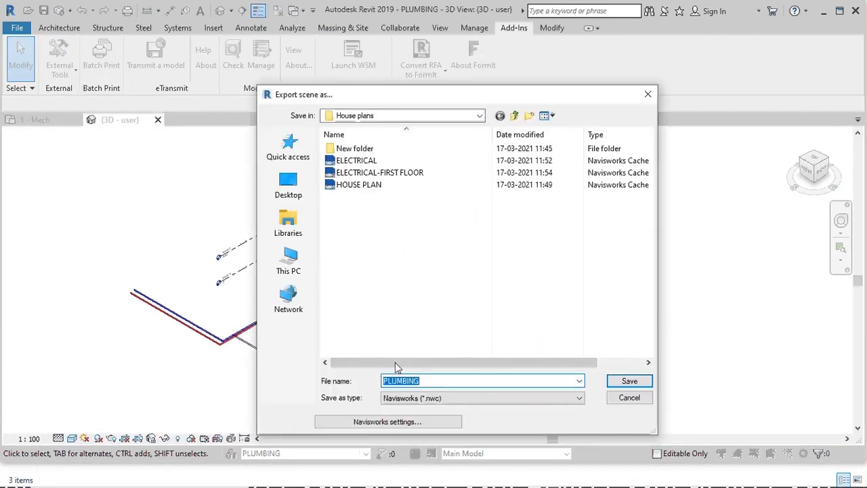
click(434, 421)
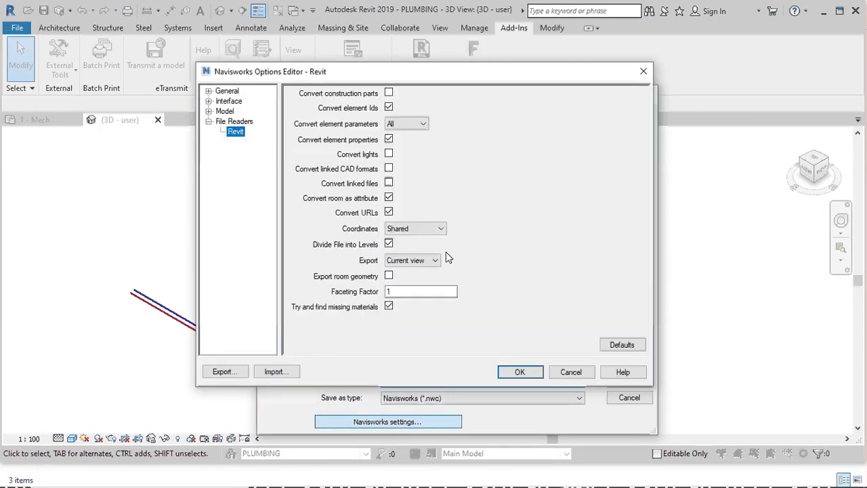
click(415, 264)
click(406, 272)
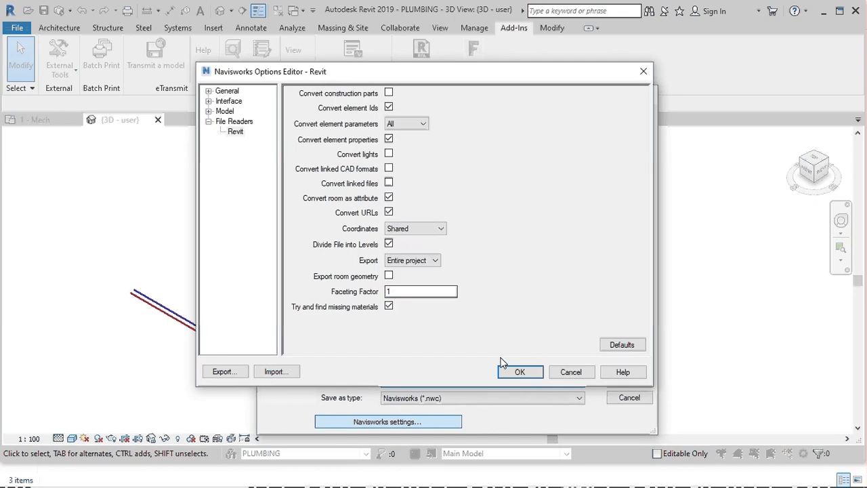
click(519, 372)
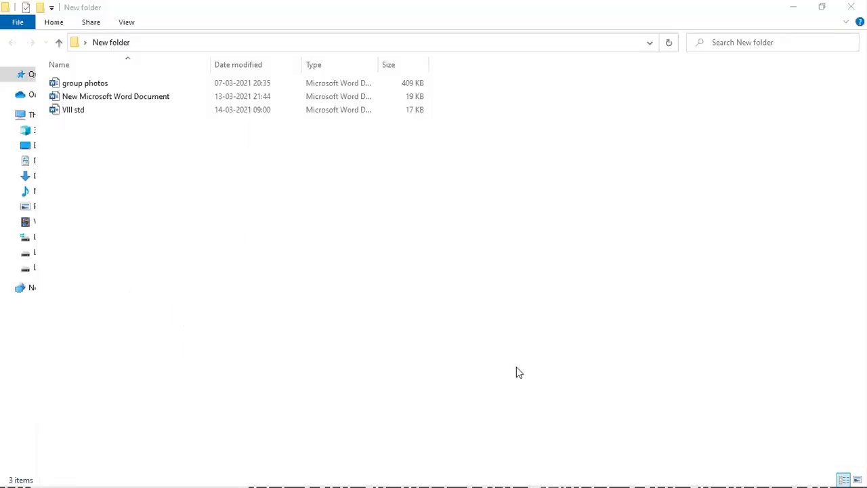
click(793, 7)
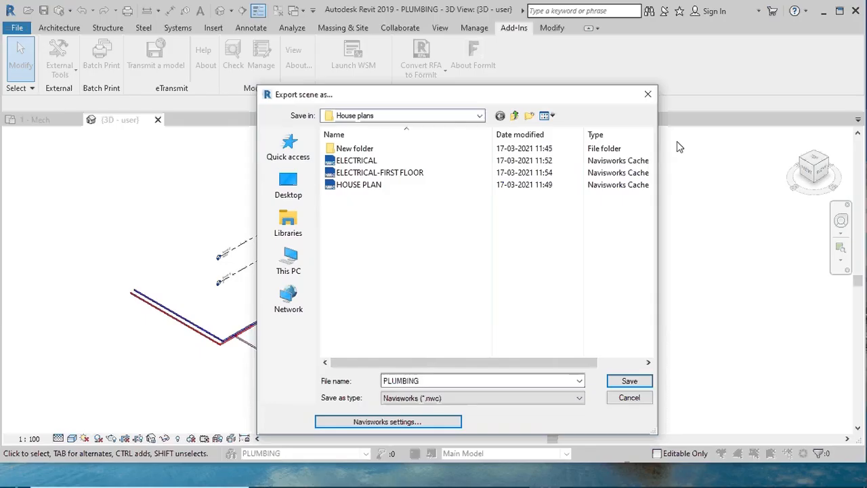
click(630, 382)
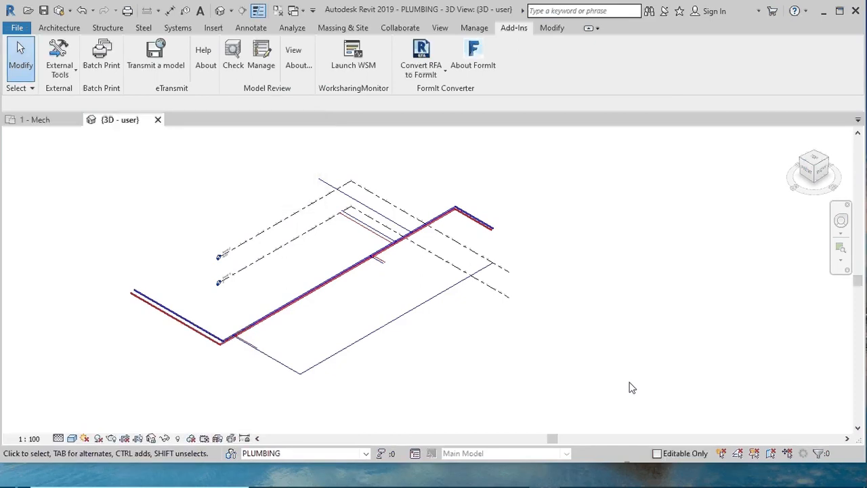
- Close the remaining PLUMBING views and discard the model's unsaved changes
click(158, 120)
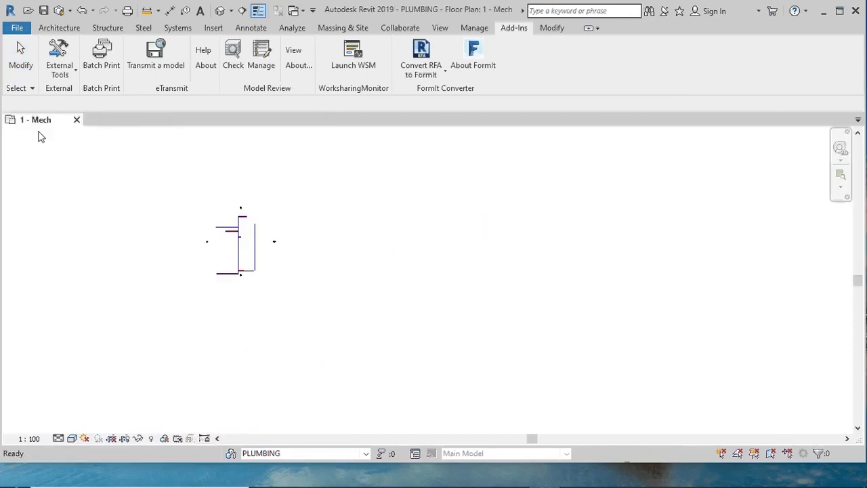
click(77, 120)
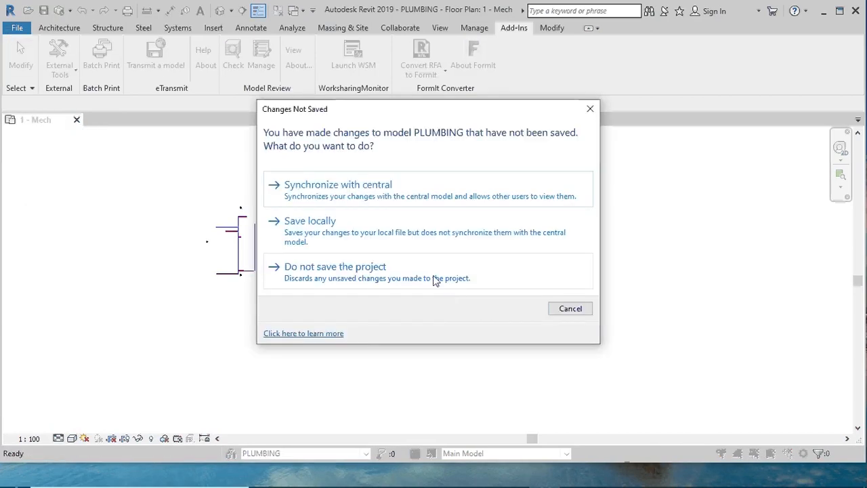
click(397, 270)
click(397, 274)
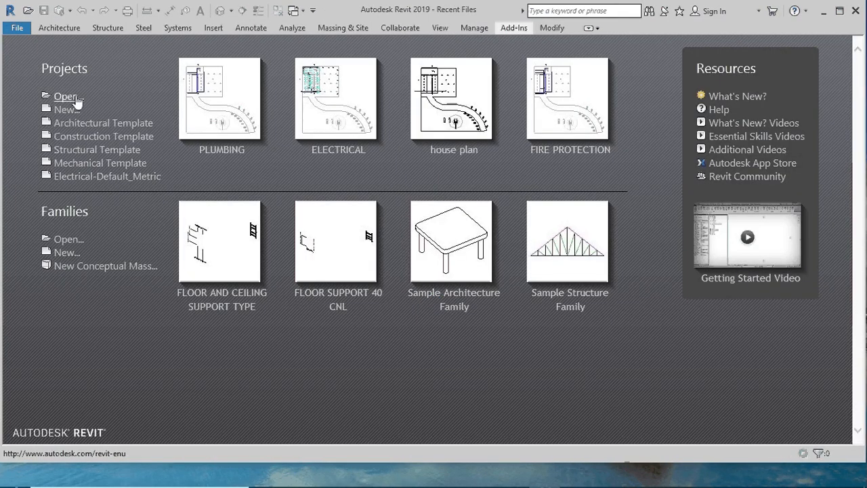
- Open the FIRE PROTECTION project from the students folder
click(68, 96)
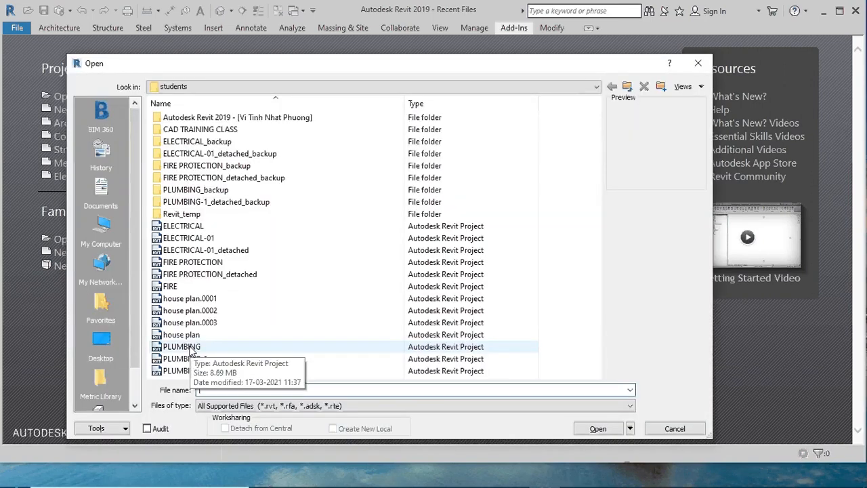
click(193, 262)
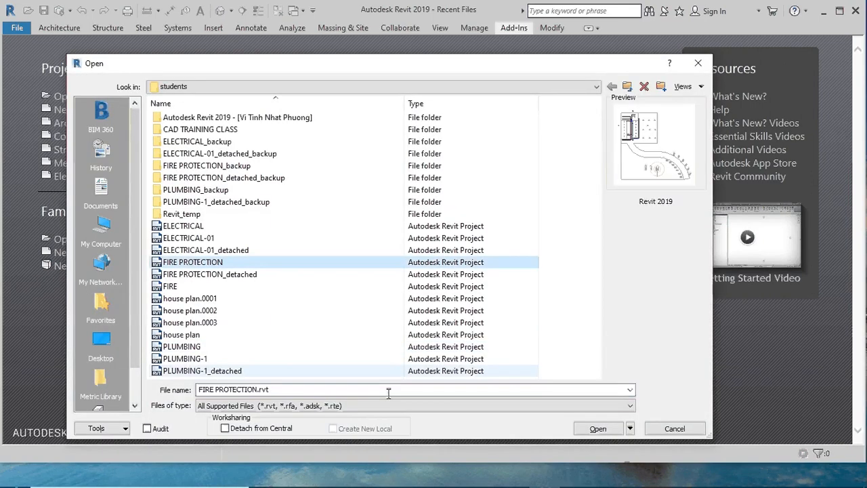
click(598, 431)
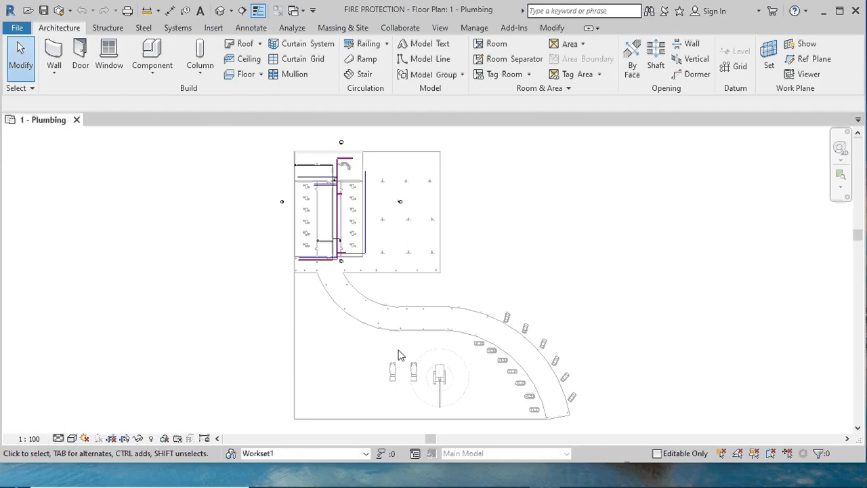
- Open the default 3D view and hide the house plan.rvt and PLUMBING.rvt links through its visibility/graphic overrides
click(221, 11)
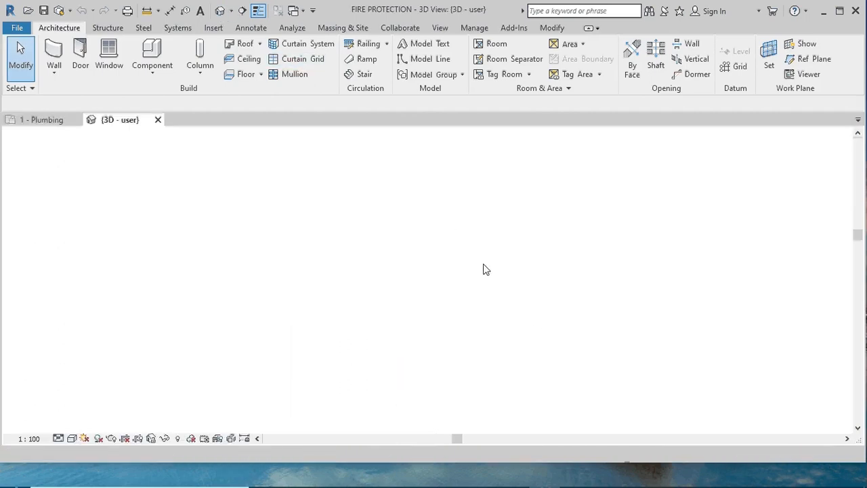
key(v)
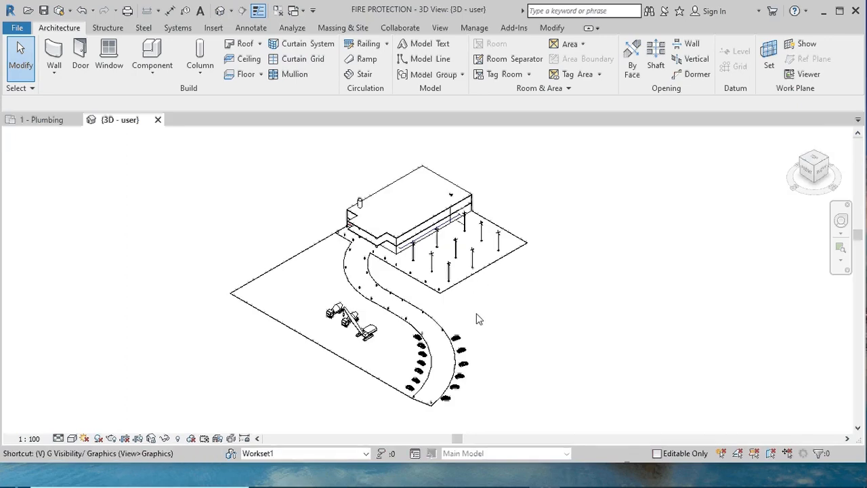
key(g)
click(573, 69)
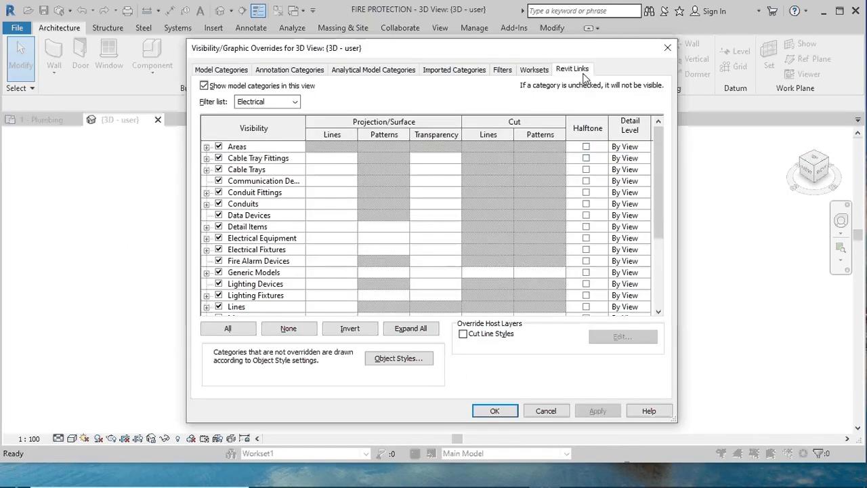
click(218, 126)
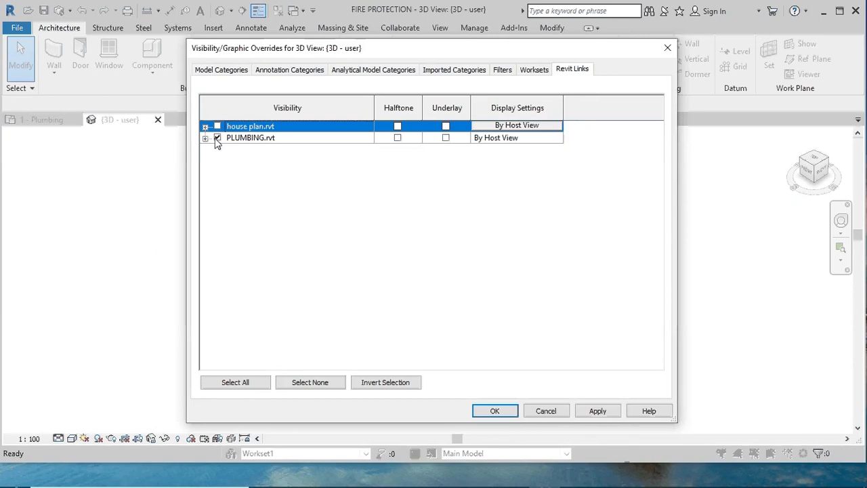
click(218, 137)
click(494, 412)
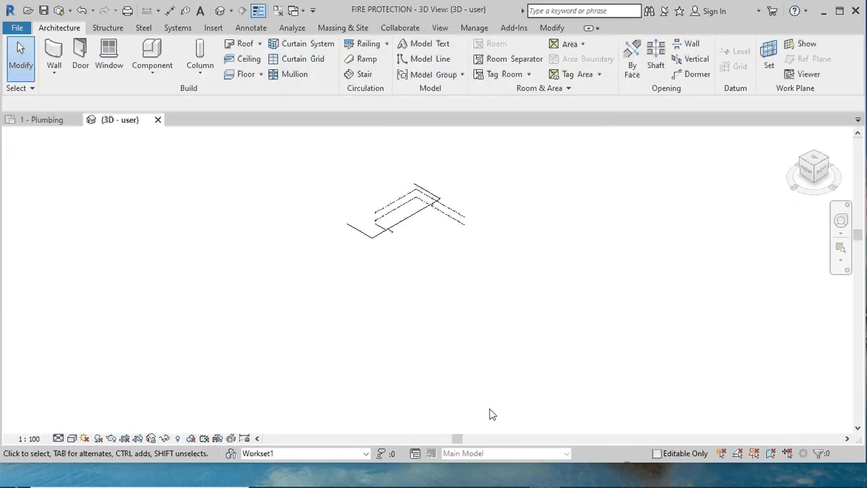
scroll(415, 173, up, 3)
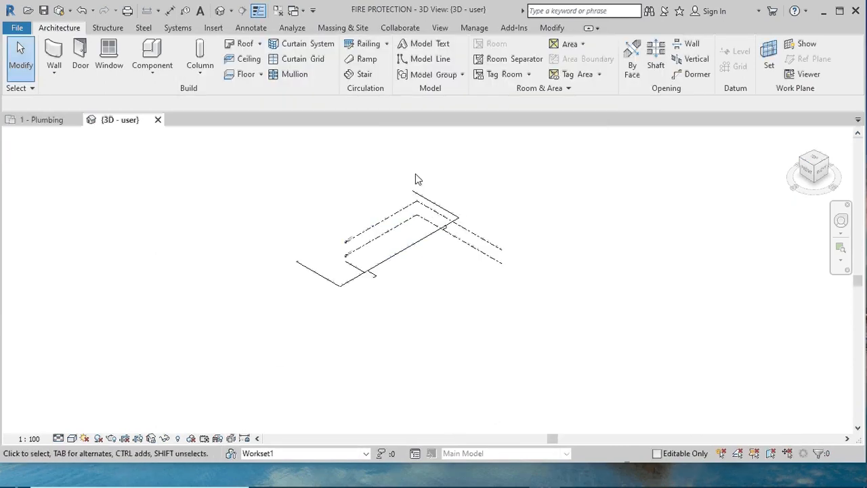
- Close the 1 - Plumbing floor plan and check the project's Revit links in the Project Browser
click(76, 120)
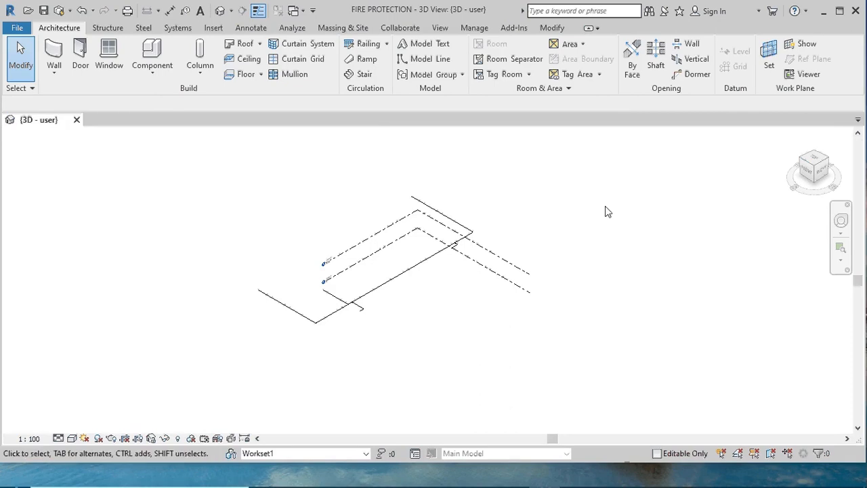
right_click(641, 194)
mouse_move(671, 398)
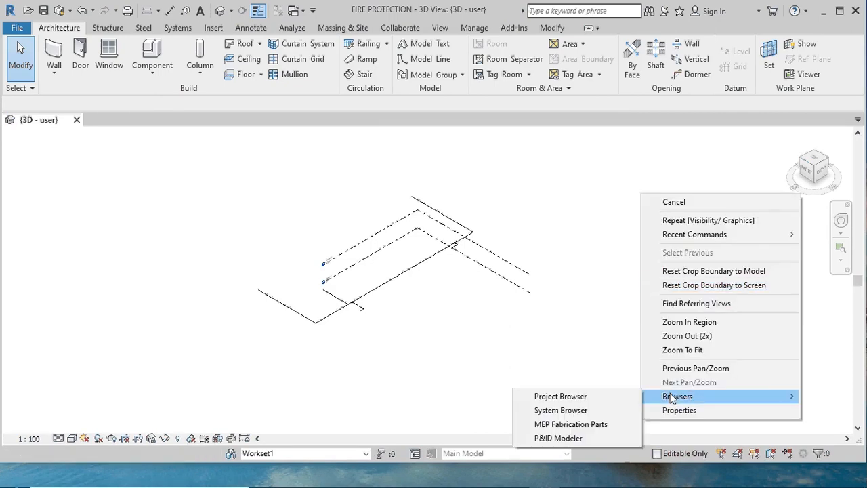
click(576, 399)
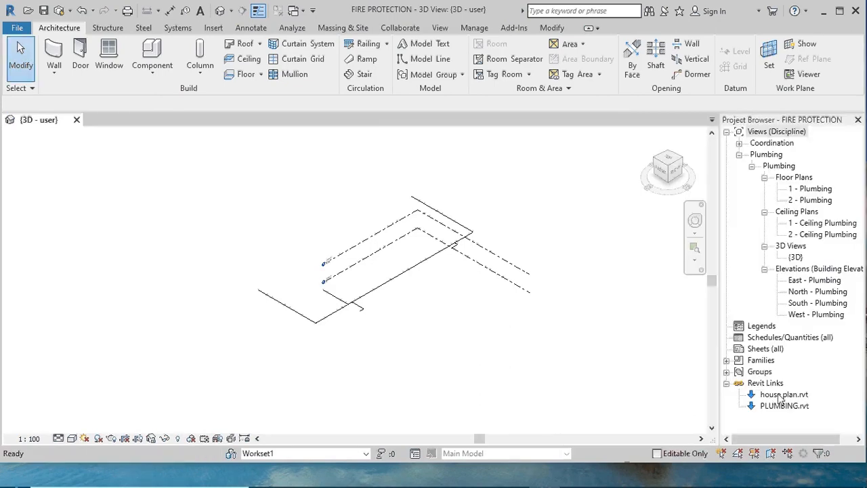
click(858, 120)
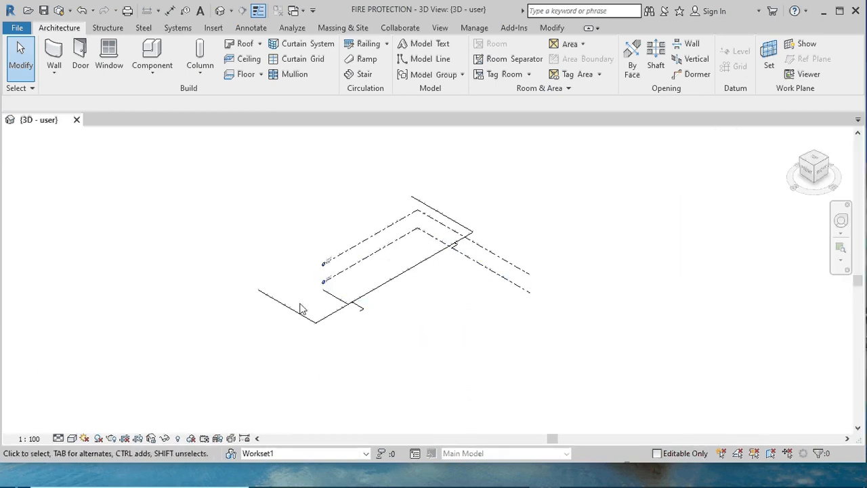
- Export the FIRE PROTECTION model as a Navisworks NWC file with the export scope set to the entire project
scroll(300, 305, up, 4)
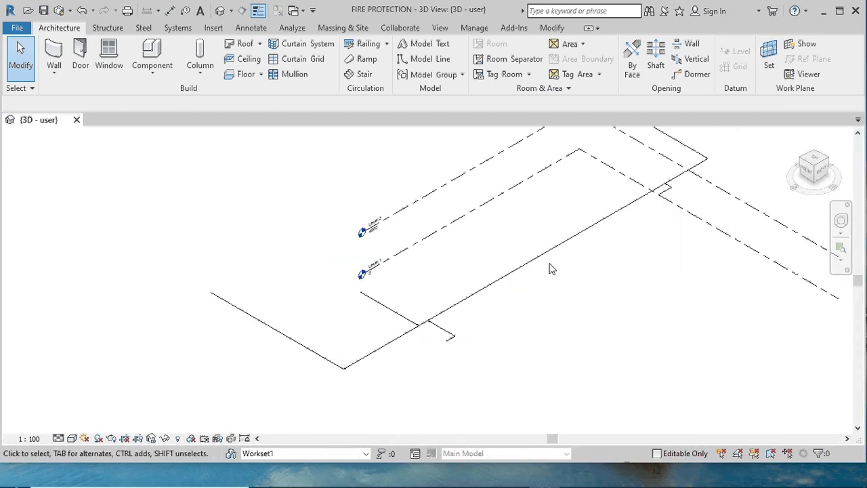
scroll(552, 269, down, 2)
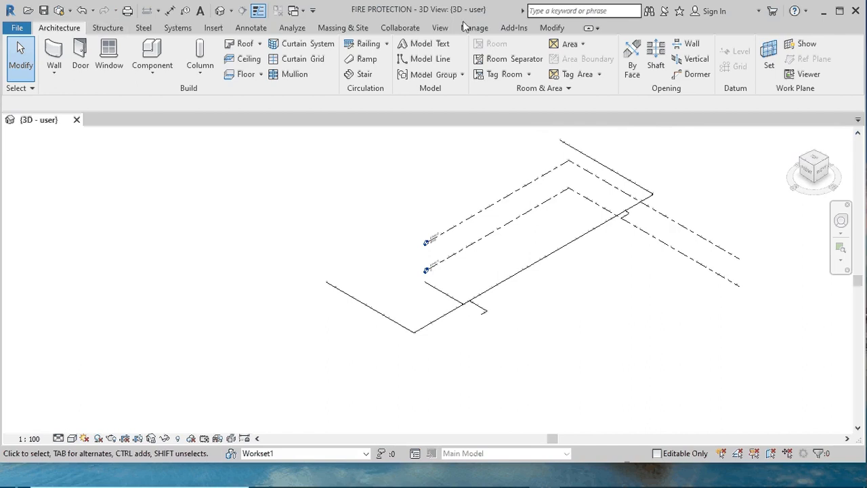
click(514, 28)
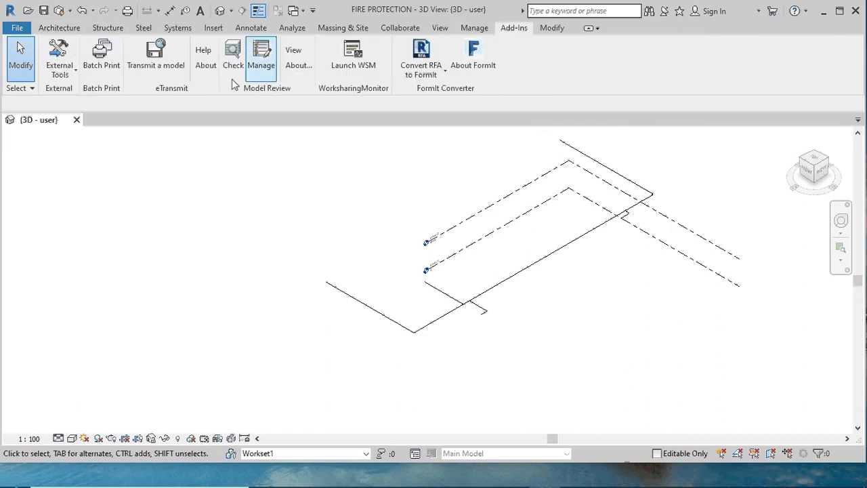
click(60, 68)
click(102, 97)
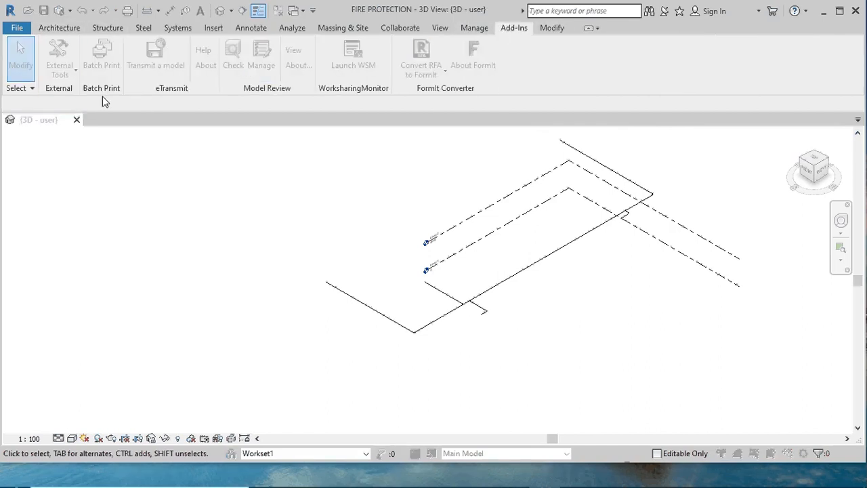
click(410, 421)
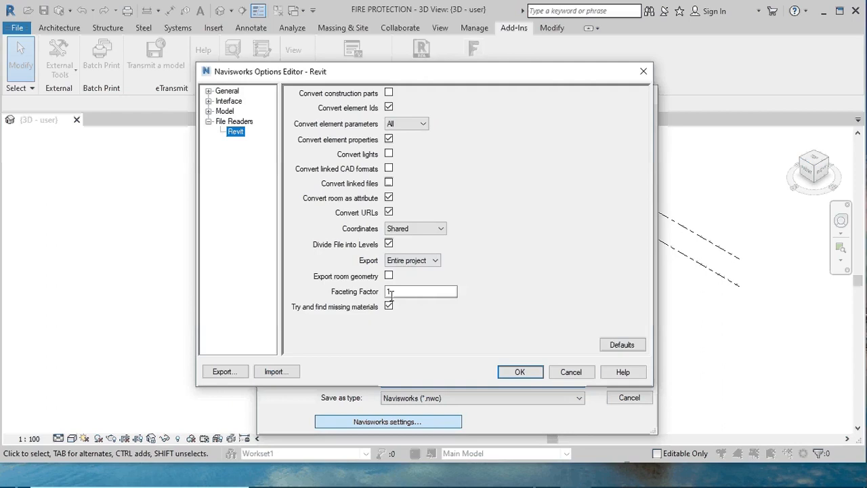
click(517, 372)
click(627, 381)
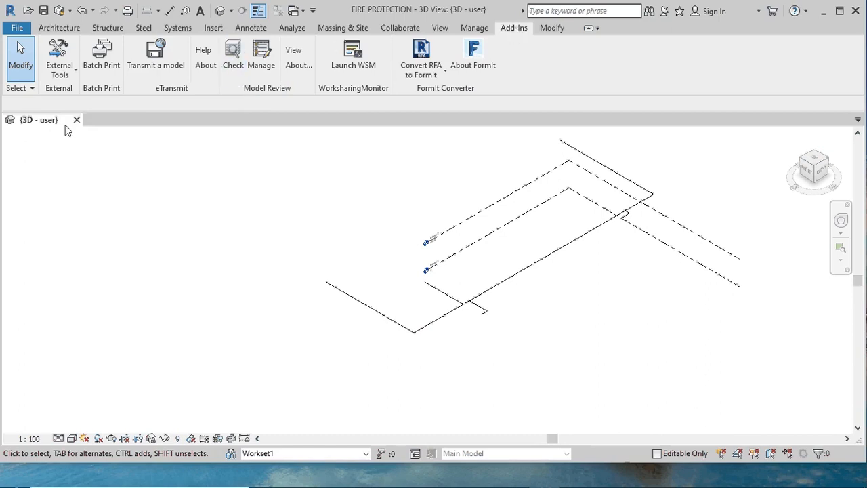
- Examine the built-in NWC export dialog and the Navisworks external tools as two export routes, without exporting anything
click(19, 30)
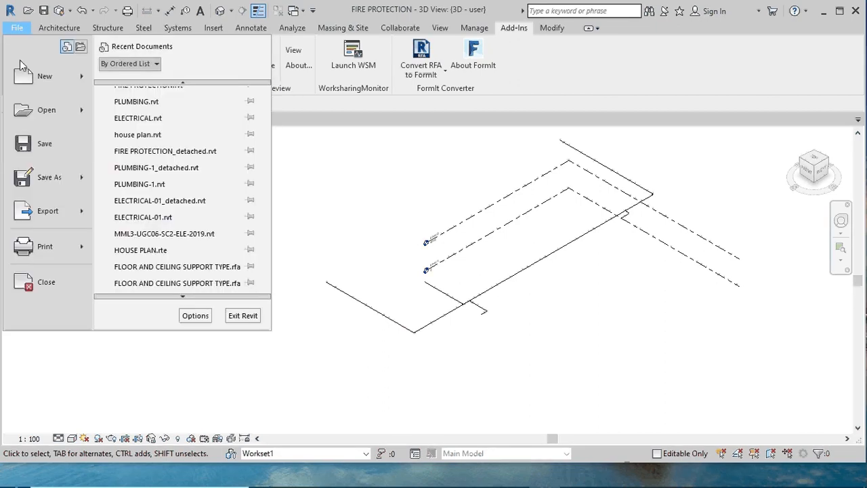
mouse_move(81, 215)
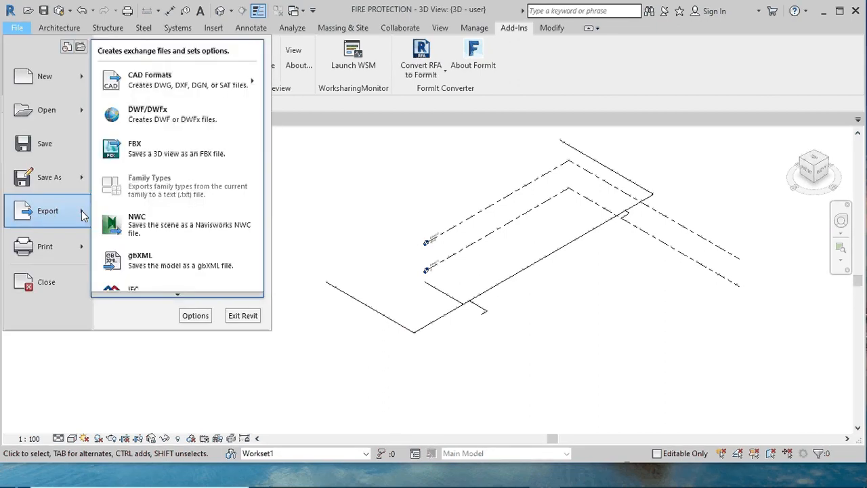
click(163, 225)
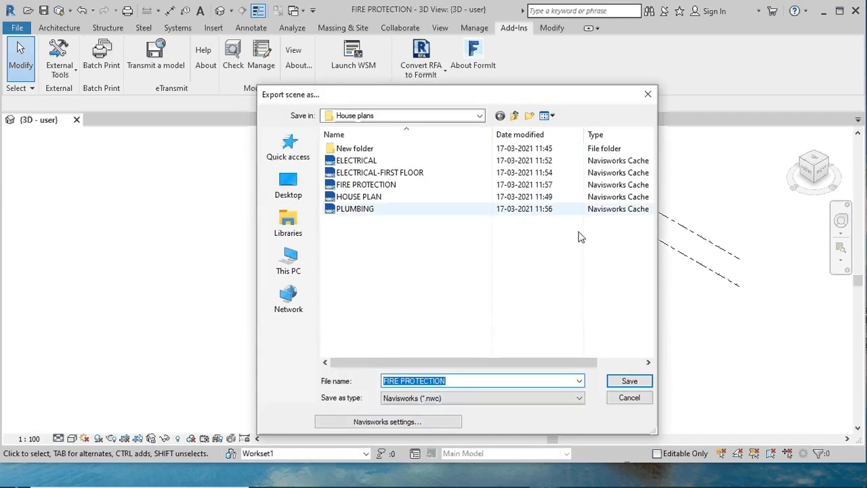
click(650, 96)
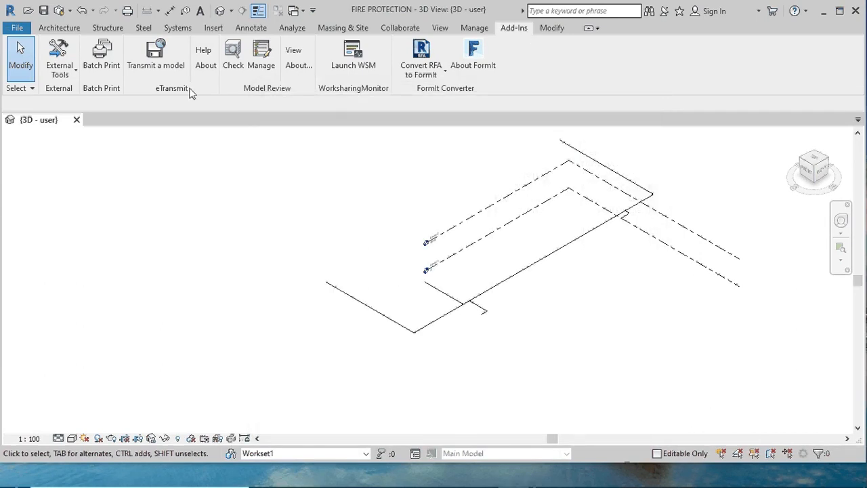
click(76, 71)
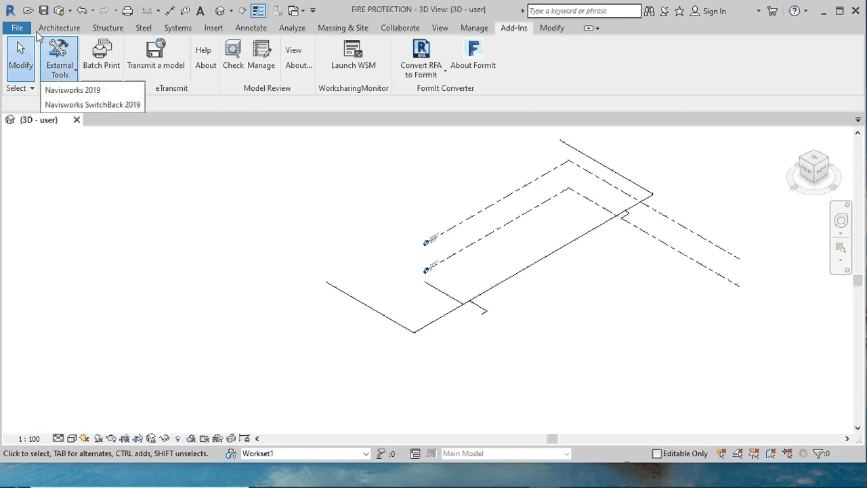
- Start a DWG export of the FIRE PROTECTION 3D view, limited to the current view/sheet only
click(17, 28)
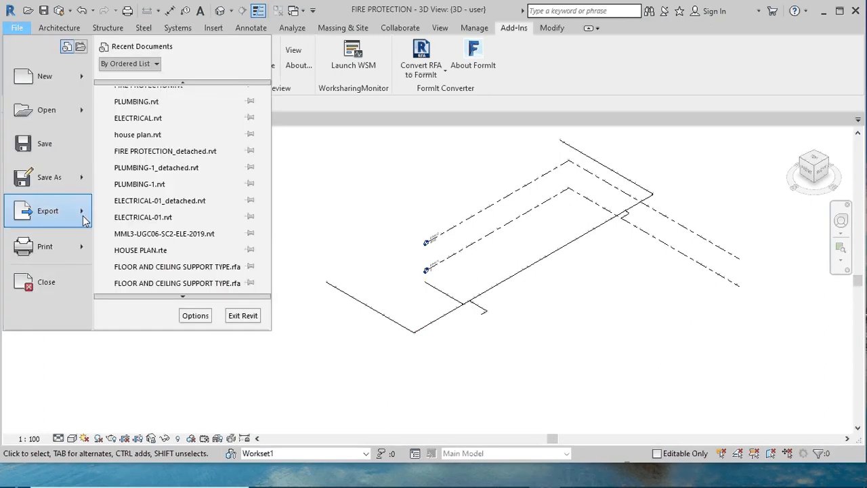
mouse_move(85, 215)
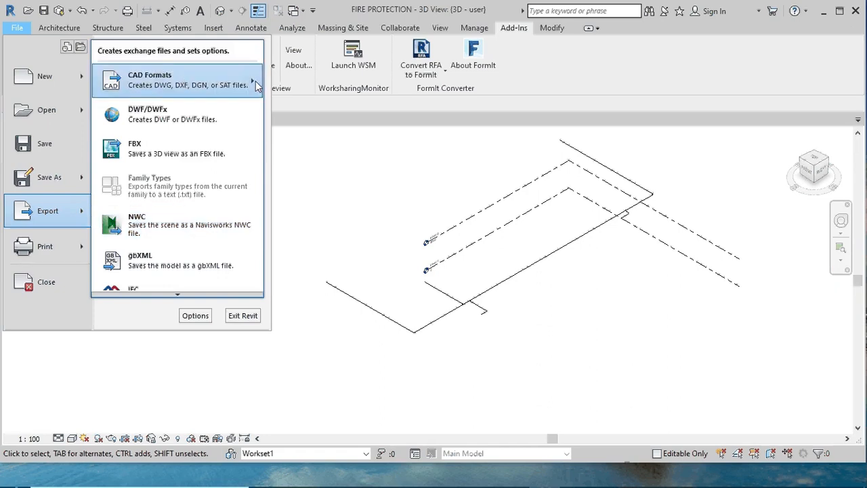
mouse_move(256, 81)
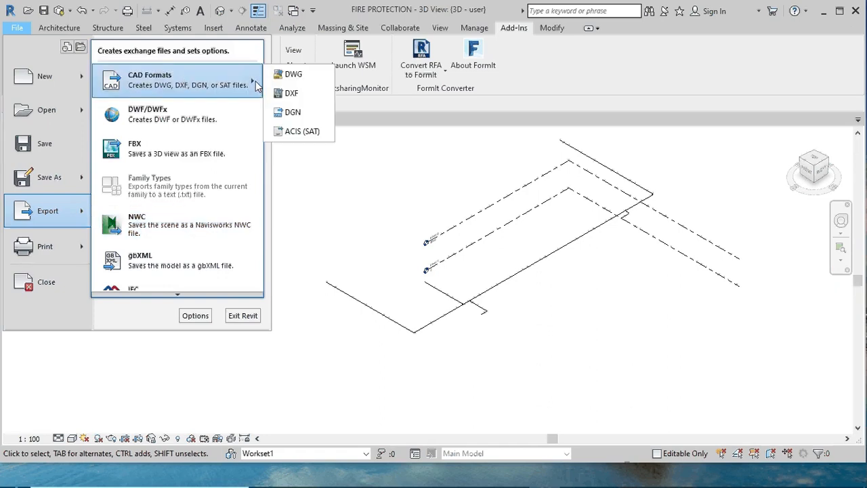
click(295, 76)
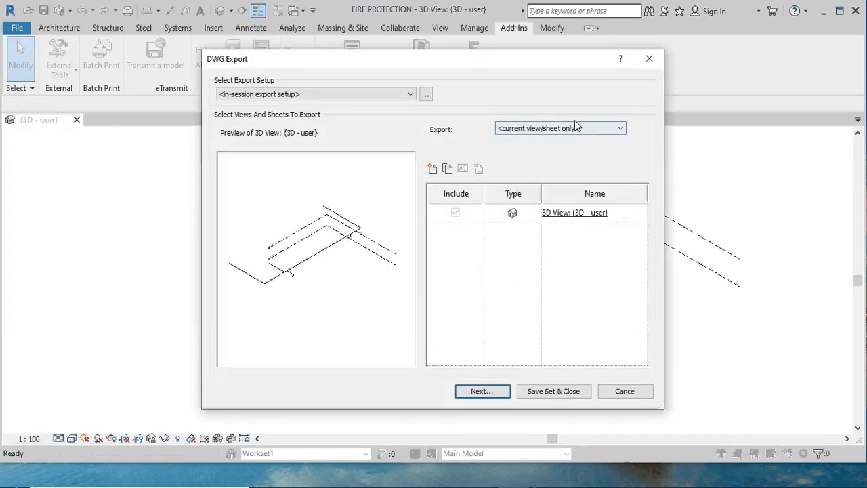
click(548, 128)
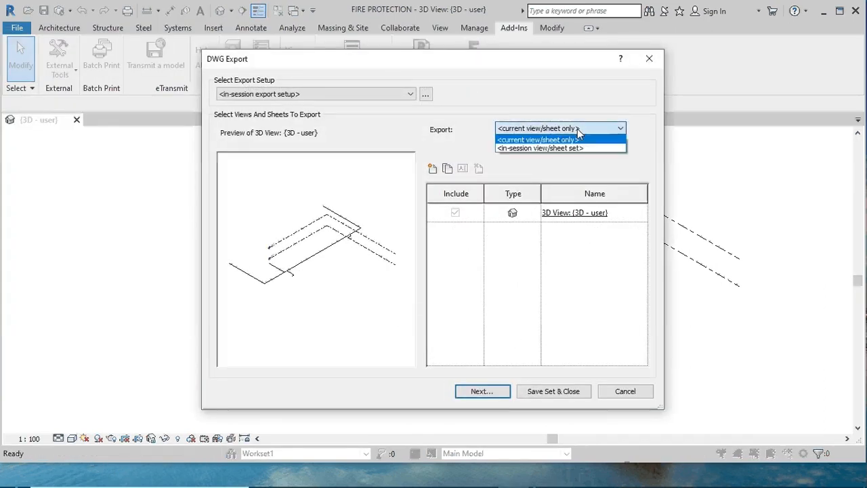
click(520, 140)
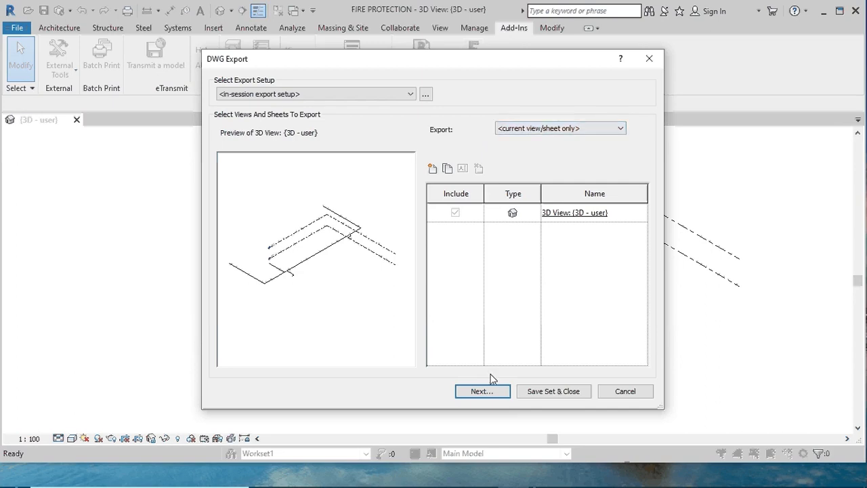
- In the in-session DWG export setup, set the default export file format to AutoCAD 2010 Format
click(425, 93)
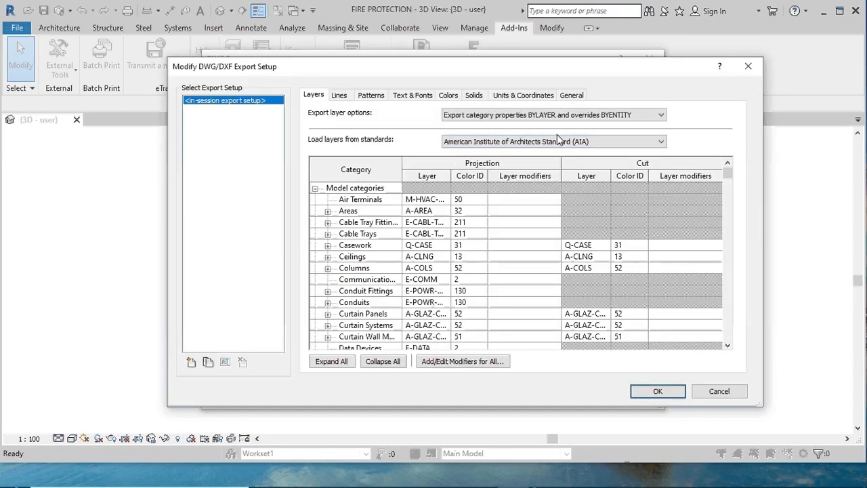
click(573, 96)
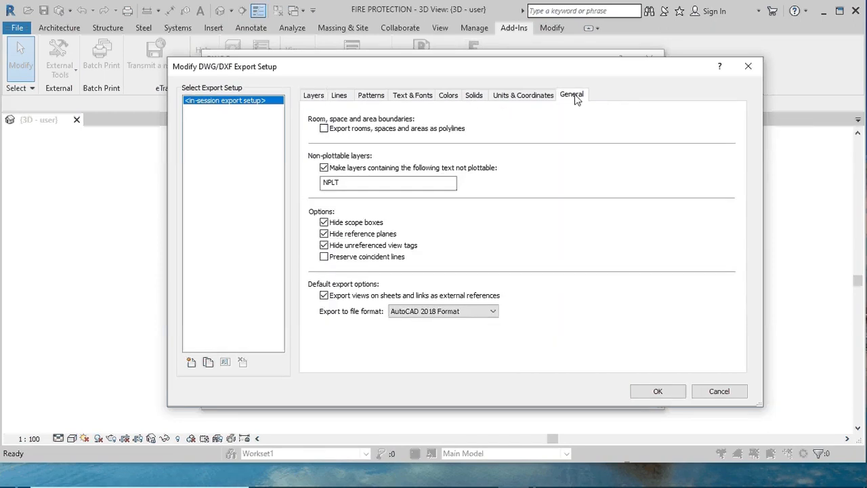
click(484, 311)
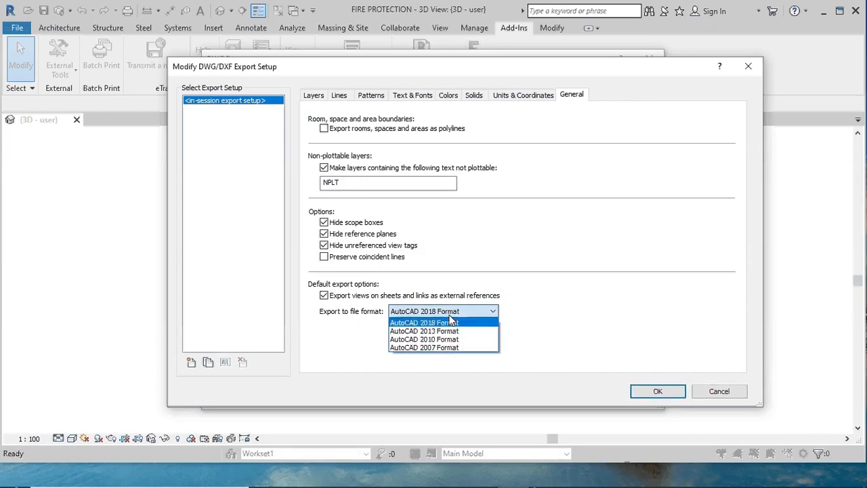
click(447, 339)
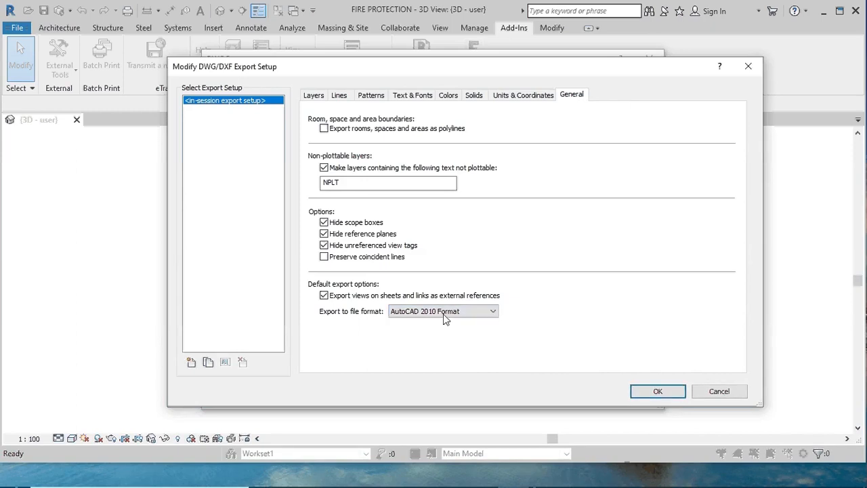
click(444, 316)
click(446, 341)
- Review the export setup's line, pattern, text, color, unit and coordinate settings and accept the setup
click(339, 95)
click(372, 97)
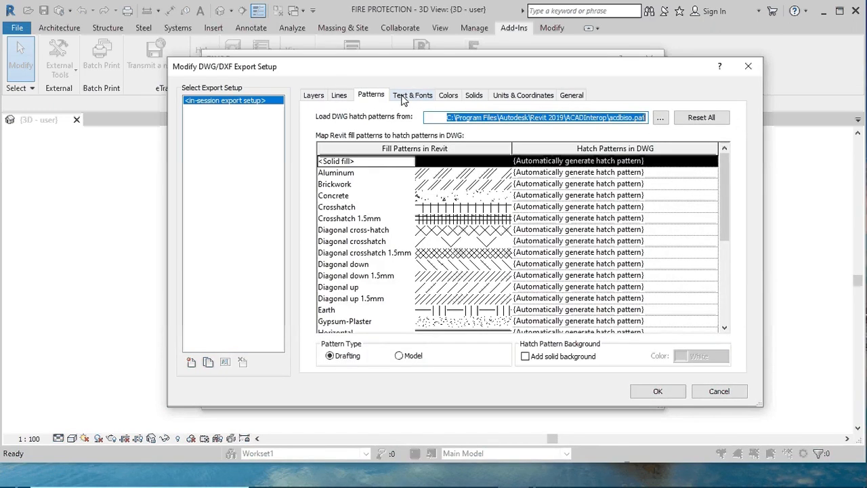
click(404, 96)
click(448, 95)
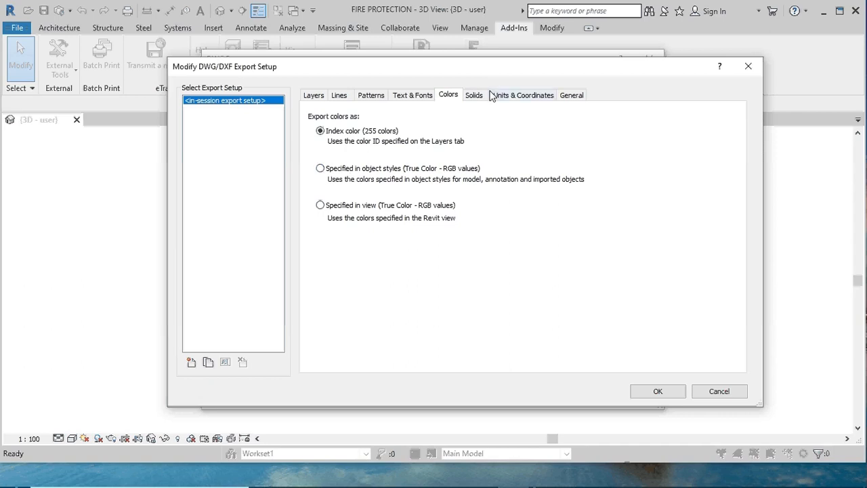
click(515, 96)
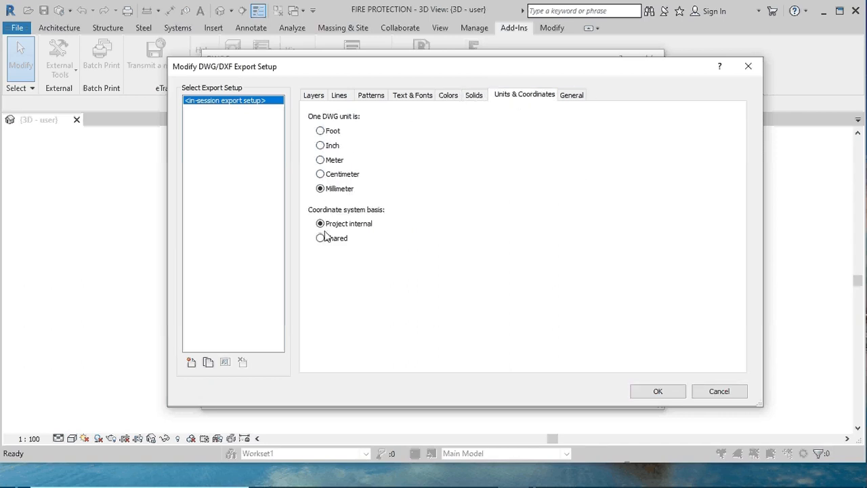
click(571, 96)
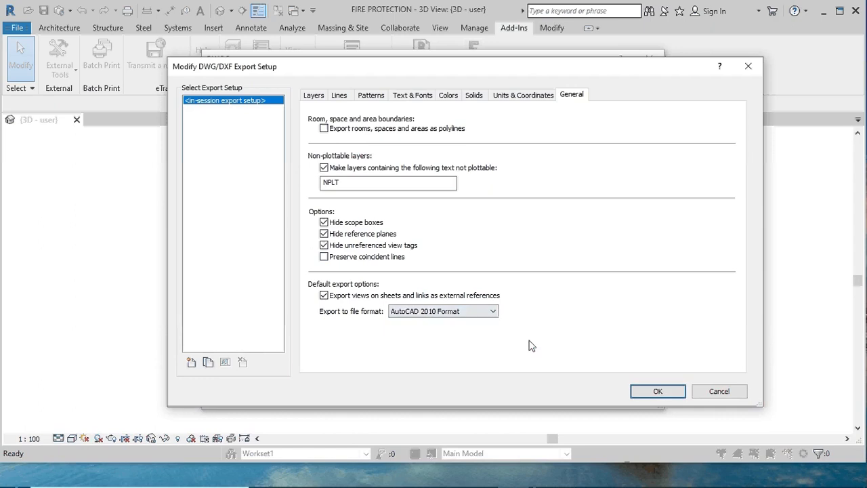
click(658, 391)
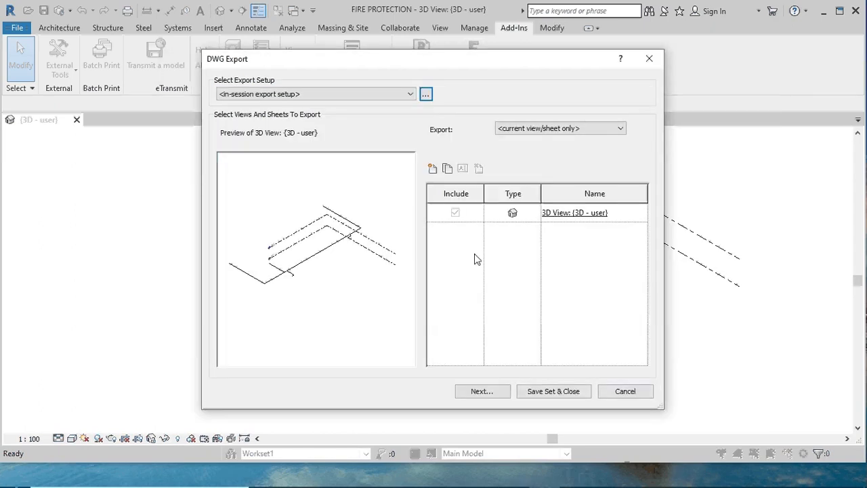
- Export the 3D view as DWG into the House plans folder, with automatic long naming and without external references for sheet views and links
click(490, 393)
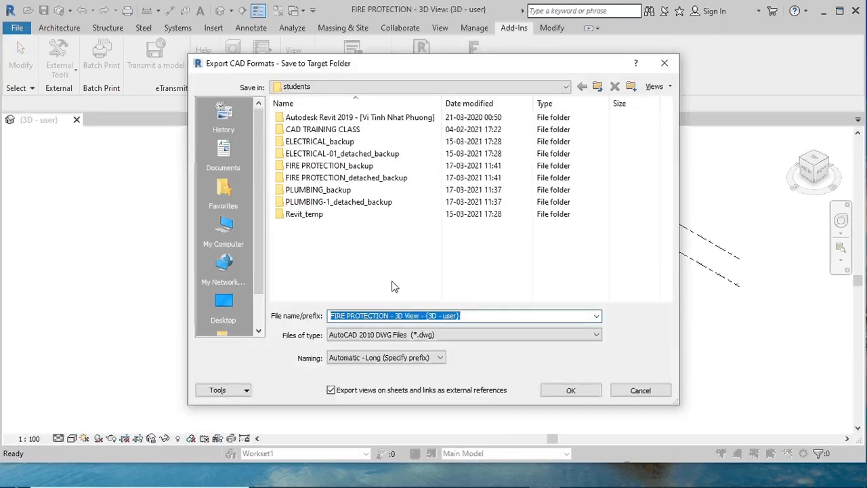
click(599, 86)
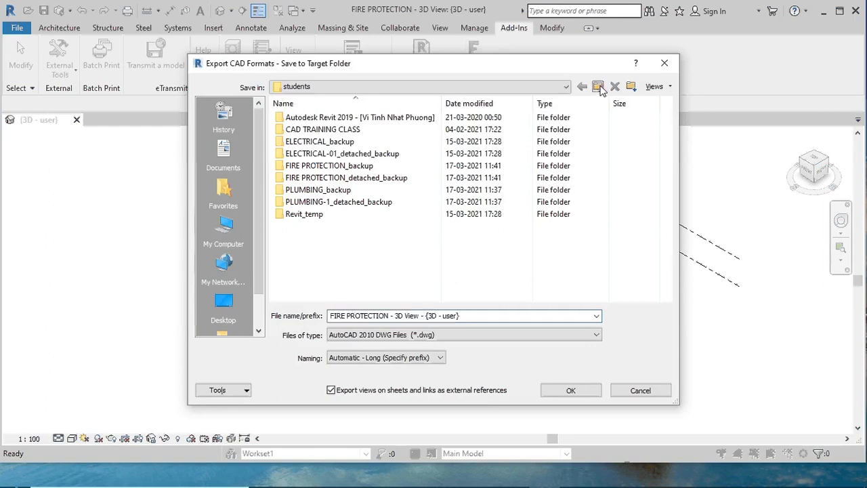
double_click(302, 129)
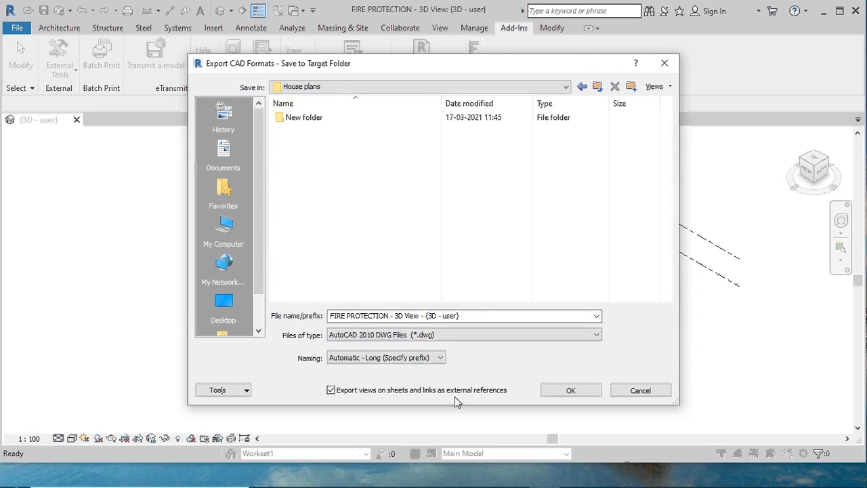
click(359, 358)
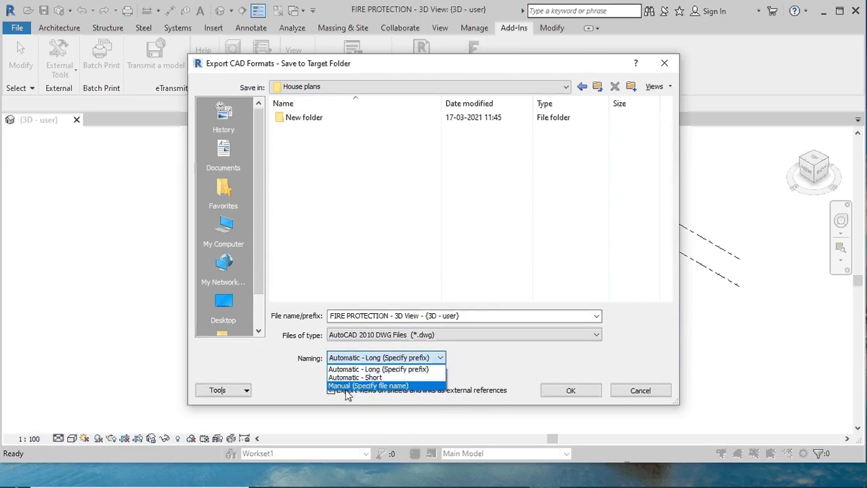
click(400, 369)
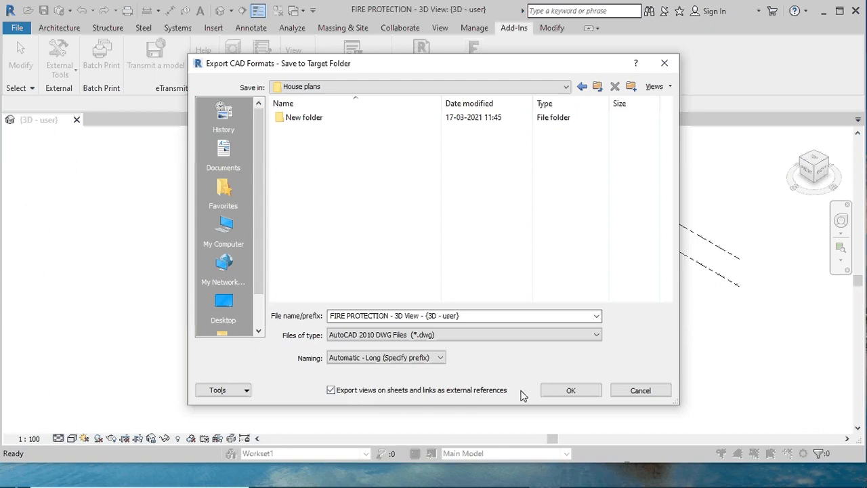
click(331, 391)
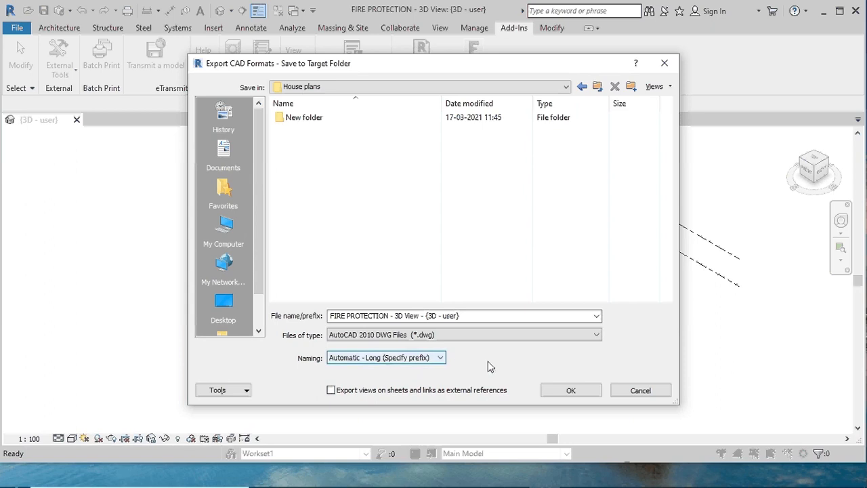
click(569, 391)
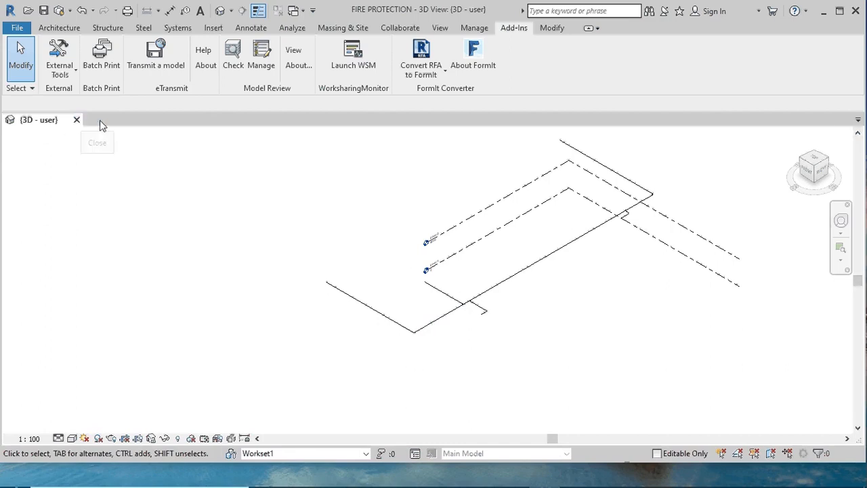
click(22, 31)
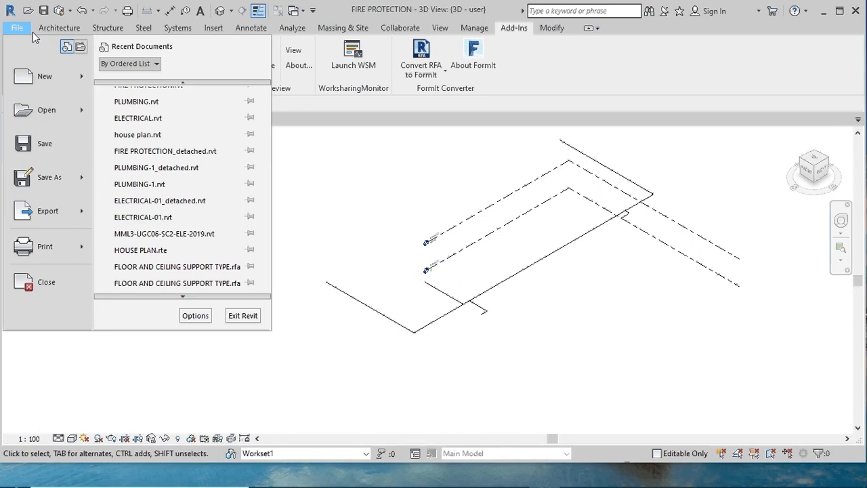
click(33, 31)
click(30, 28)
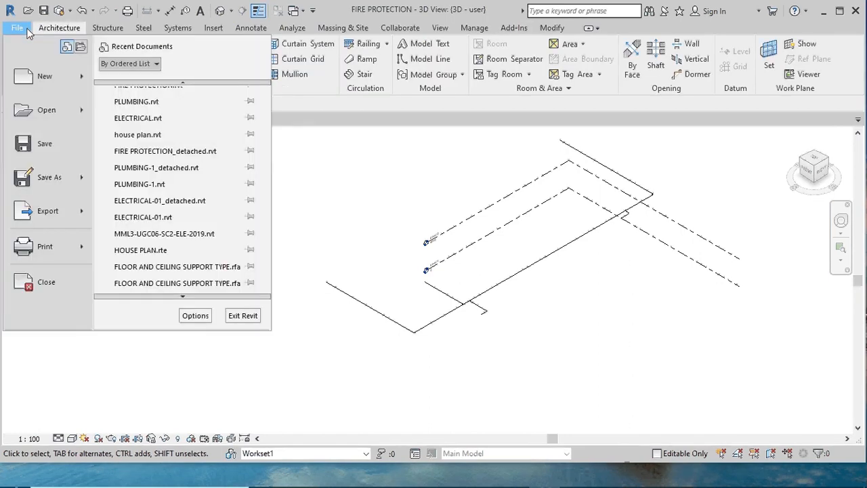
click(357, 231)
- Show the house plan.rvt and PLUMBING.rvt links in the 3D view through its visibility/graphic overrides
key(v)
key(g)
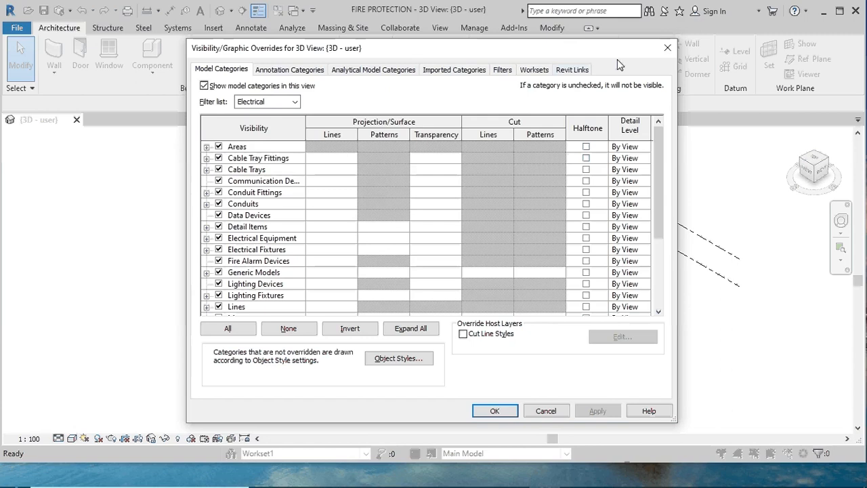
click(576, 70)
click(218, 126)
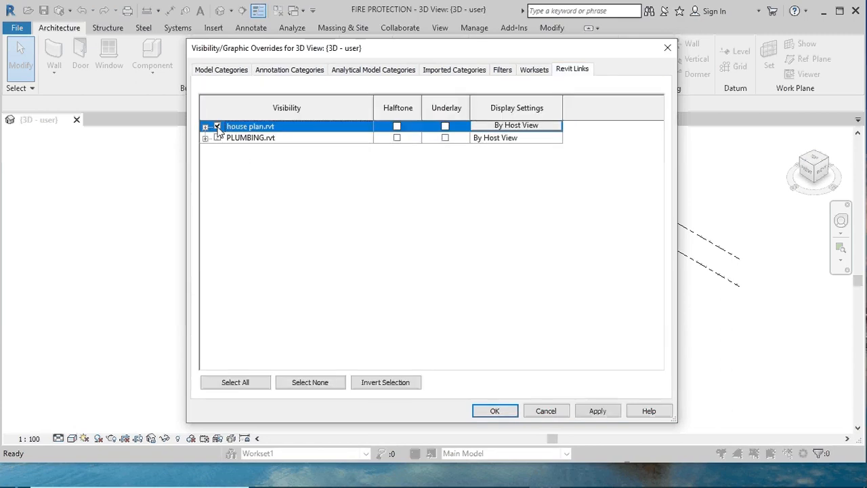
click(217, 138)
click(495, 410)
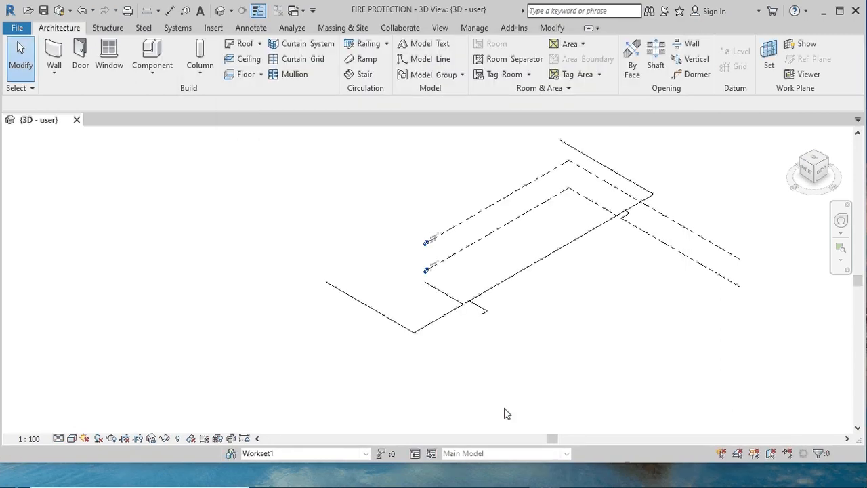
- Set the 3D view to Fine detail level and the Shaded visual style
scroll(402, 219, down, 5)
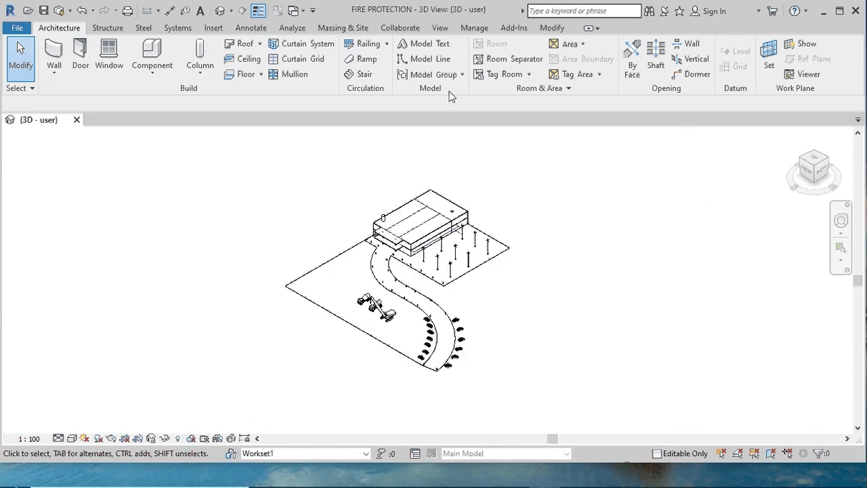
click(71, 439)
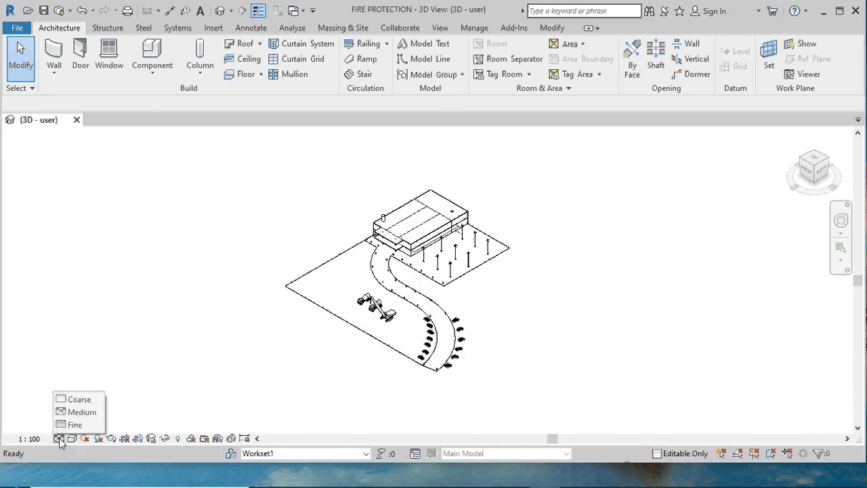
click(71, 423)
click(71, 438)
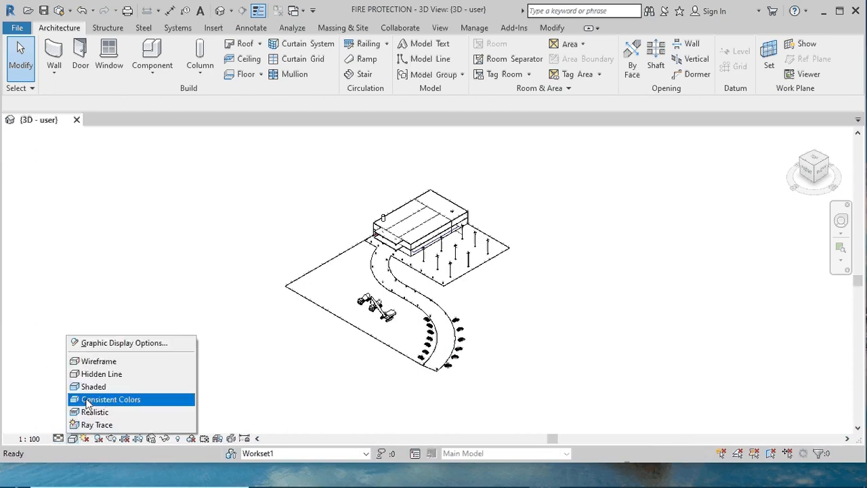
click(89, 388)
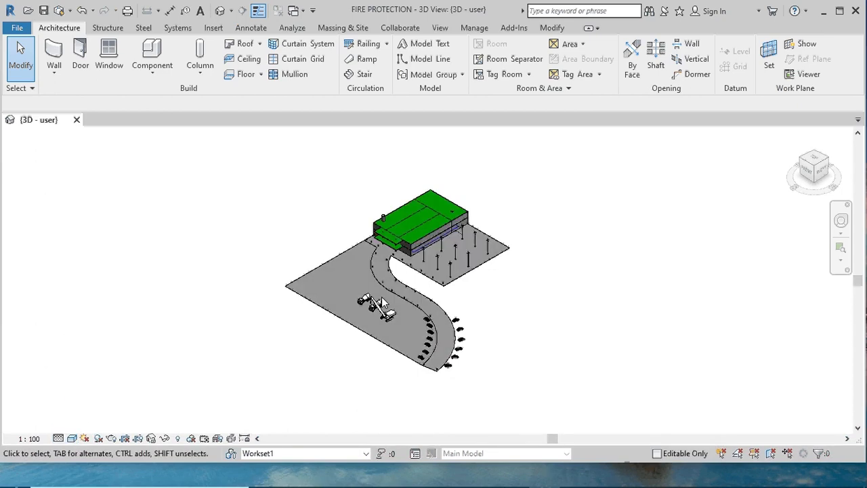
- Orbit the combined model with the steering wheel to examine the building from the front, around its entrance and roof canopy
scroll(321, 223, up, 1)
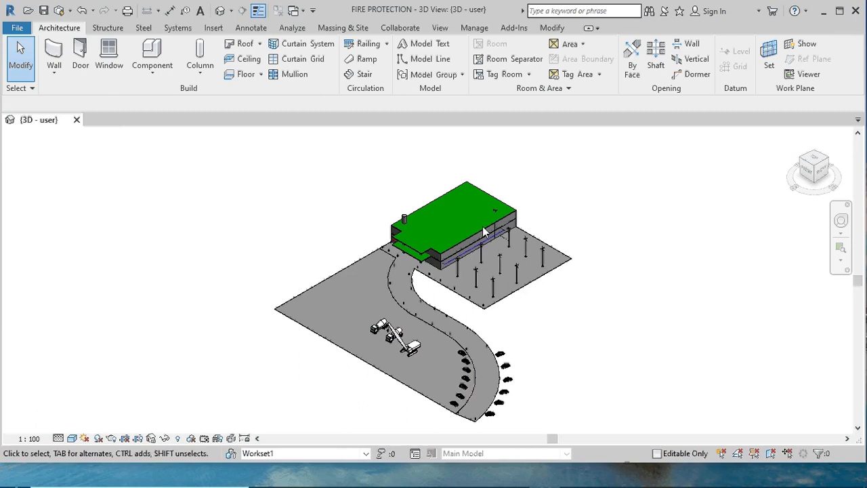
click(841, 220)
click(510, 309)
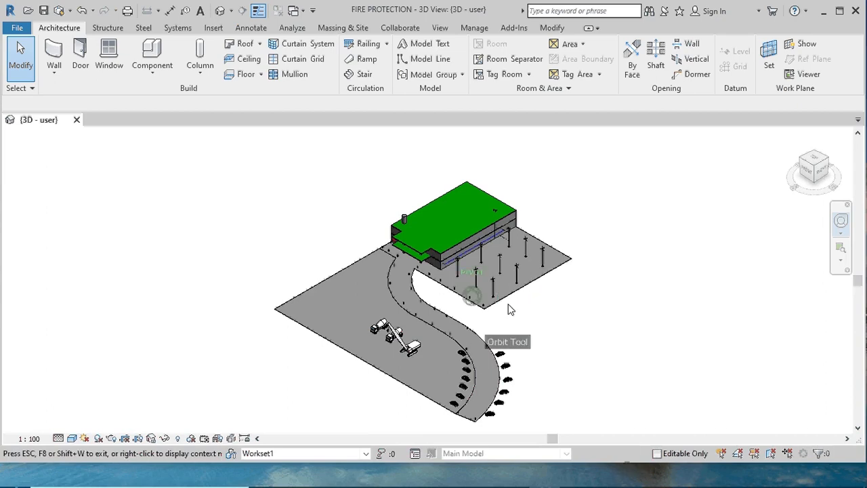
drag(511, 309, 754, 303)
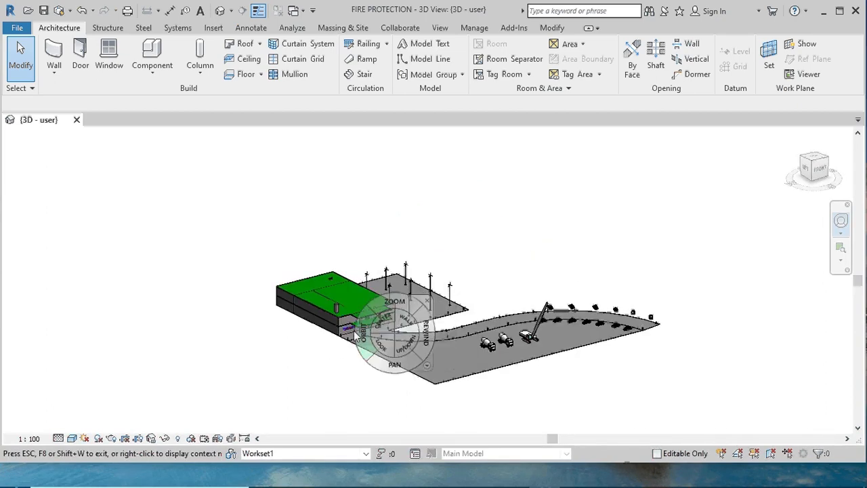
scroll(354, 332, up, 5)
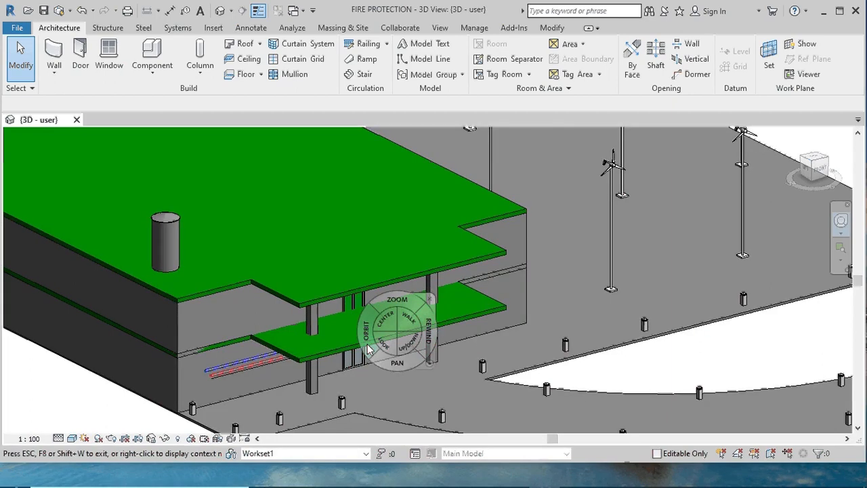
drag(363, 344, 254, 341)
scroll(214, 337, up, 2)
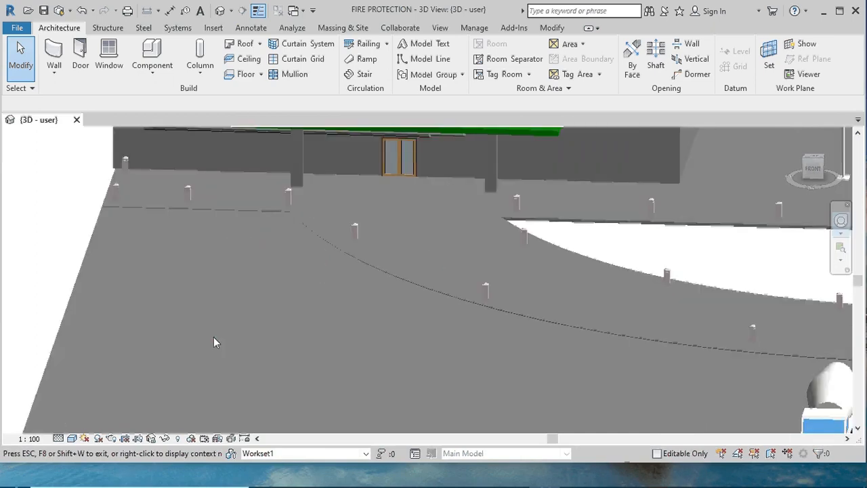
- Examine the whole site and the wind turbines beside the building, and close the steering wheel
scroll(213, 338, down, 4)
scroll(214, 338, down, 2)
scroll(590, 186, up, 1)
scroll(591, 186, down, 1)
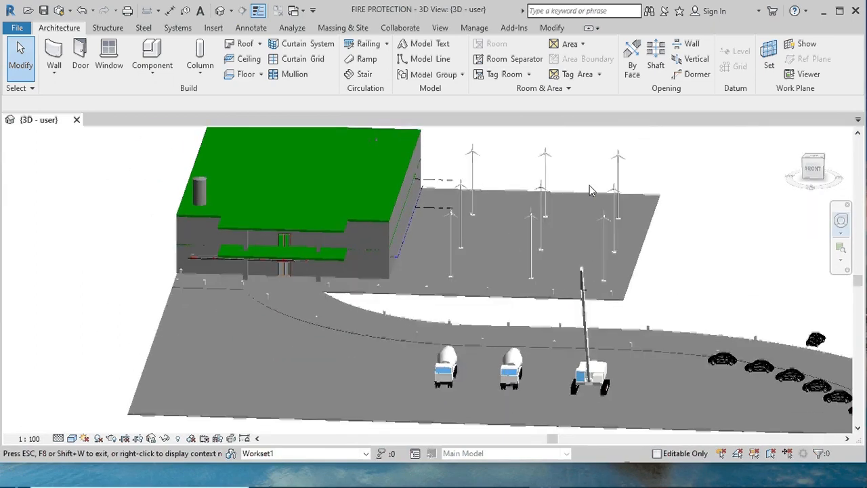
scroll(590, 186, up, 1)
scroll(591, 192, up, 4)
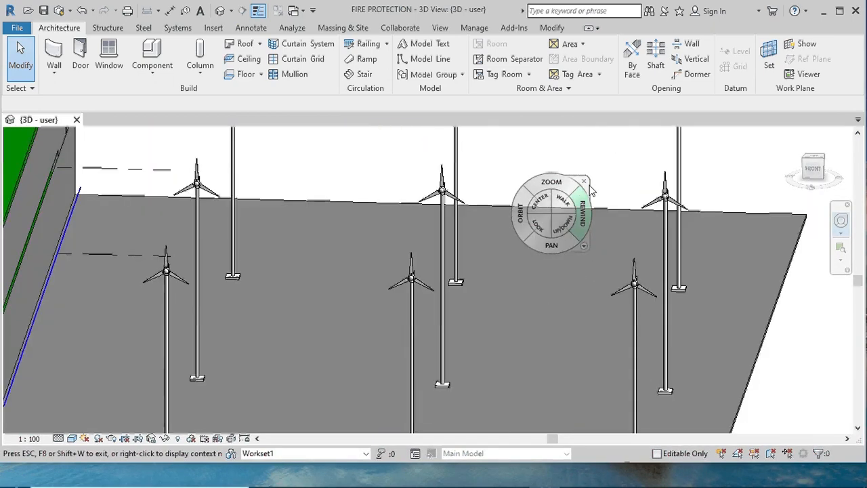
scroll(590, 191, down, 4)
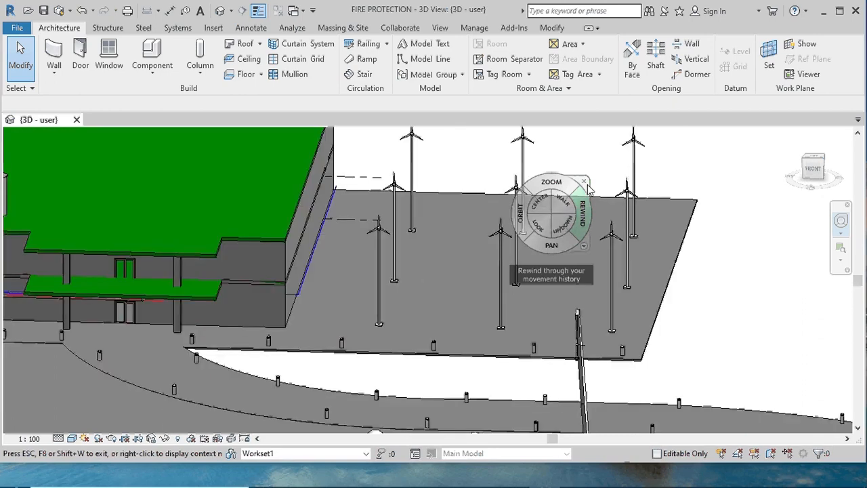
click(586, 181)
scroll(568, 209, down, 5)
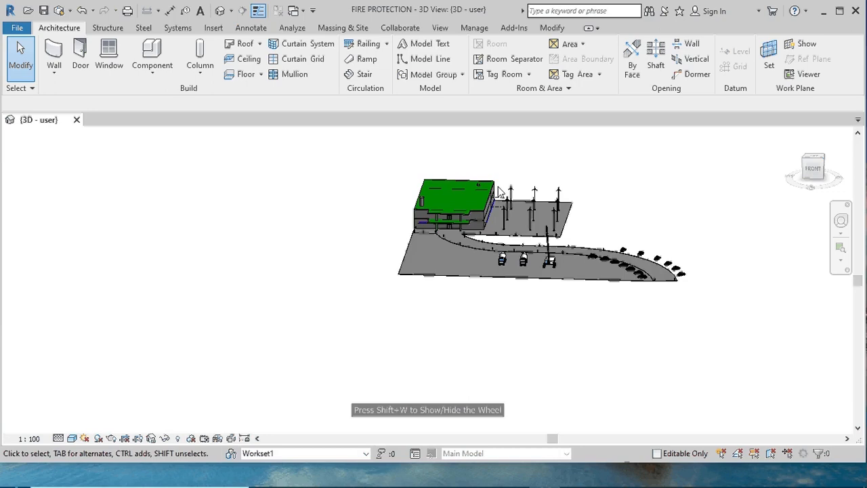
- Close the 3D view of the FIRE PROTECTION project
click(76, 121)
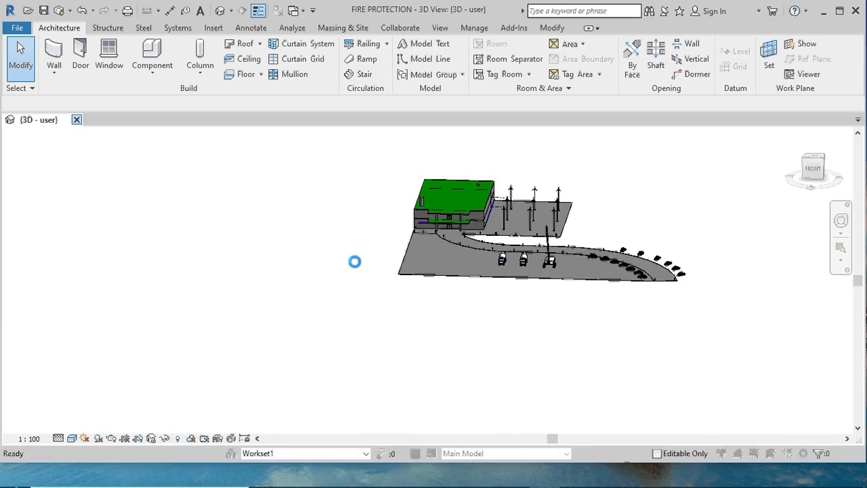
click(435, 283)
click(434, 280)
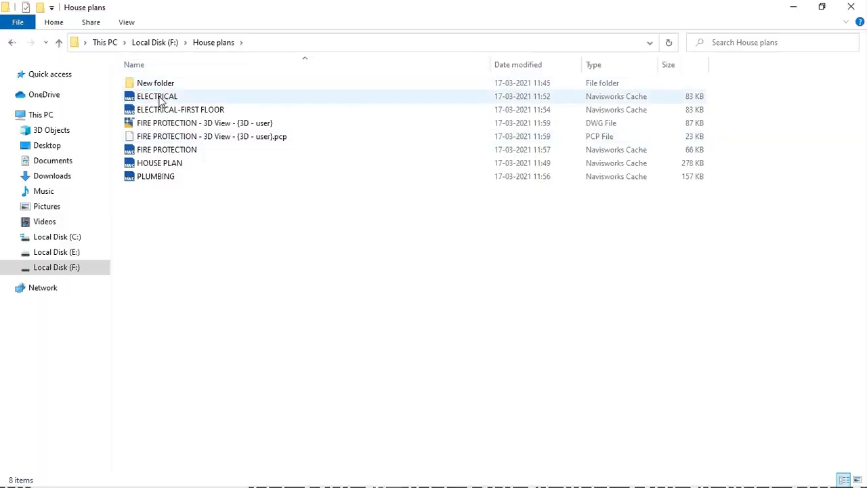
- Check the exported ELECTRICAL, ELECTRICAL-FIRST FLOOR, FIRE PROTECTION, HOUSE PLAN and PLUMBING Navisworks caches and the DWG file in File Explorer's House plans folder
click(161, 99)
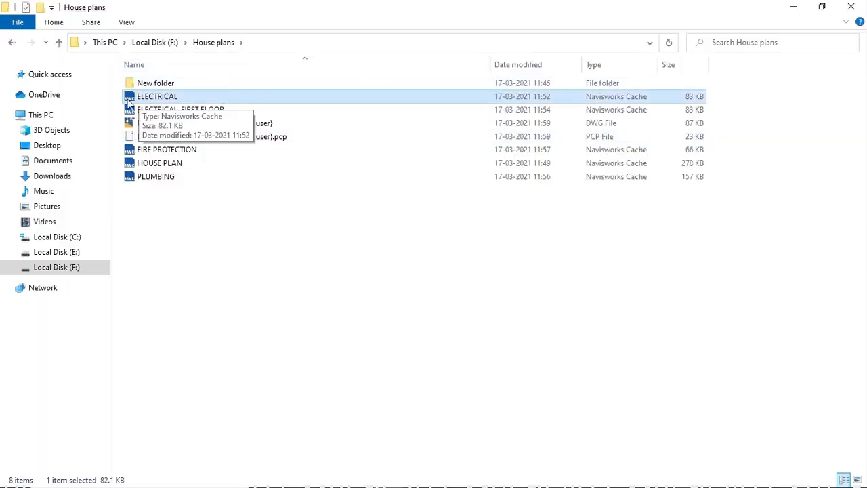
click(215, 110)
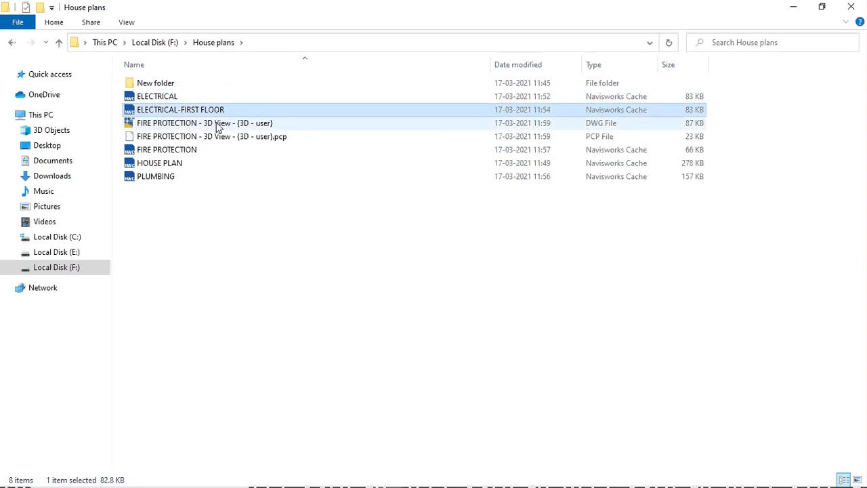
click(169, 163)
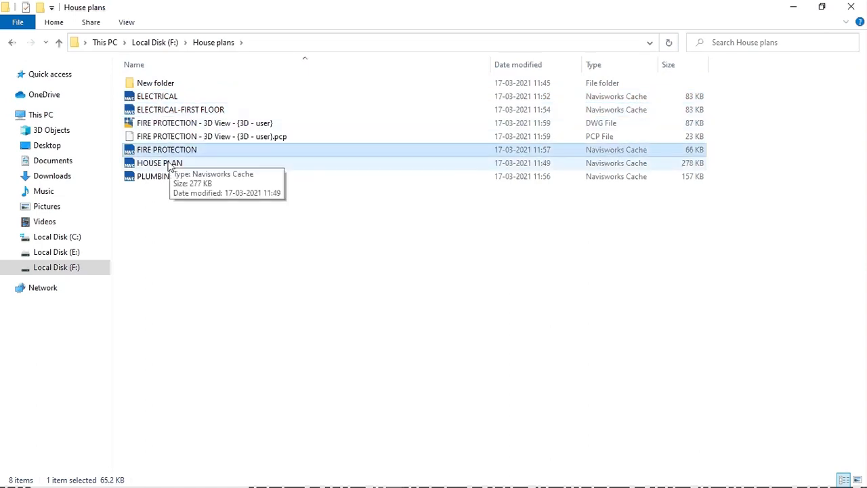
click(168, 177)
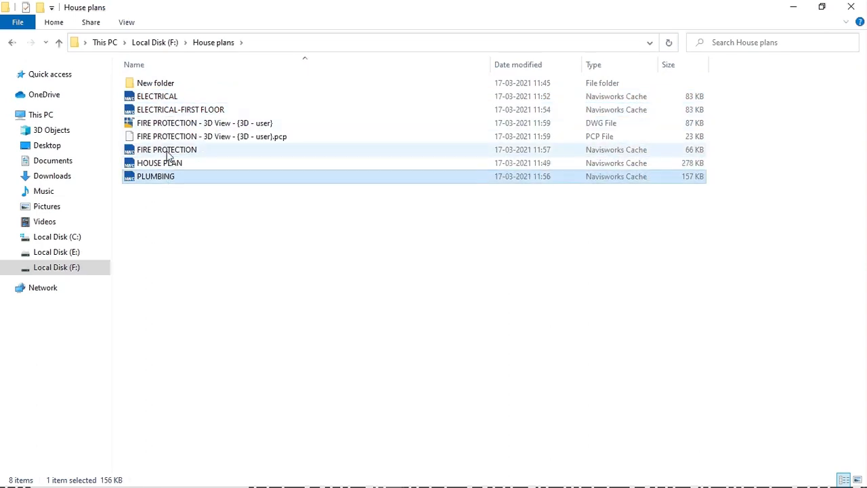
click(158, 126)
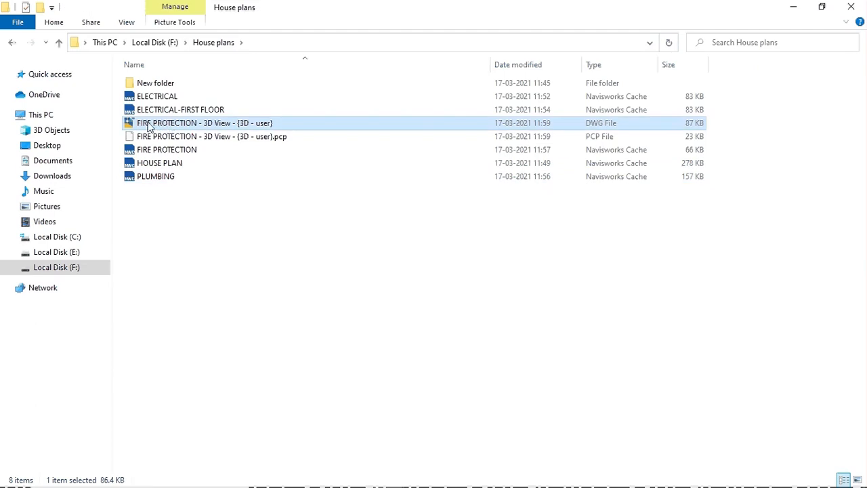